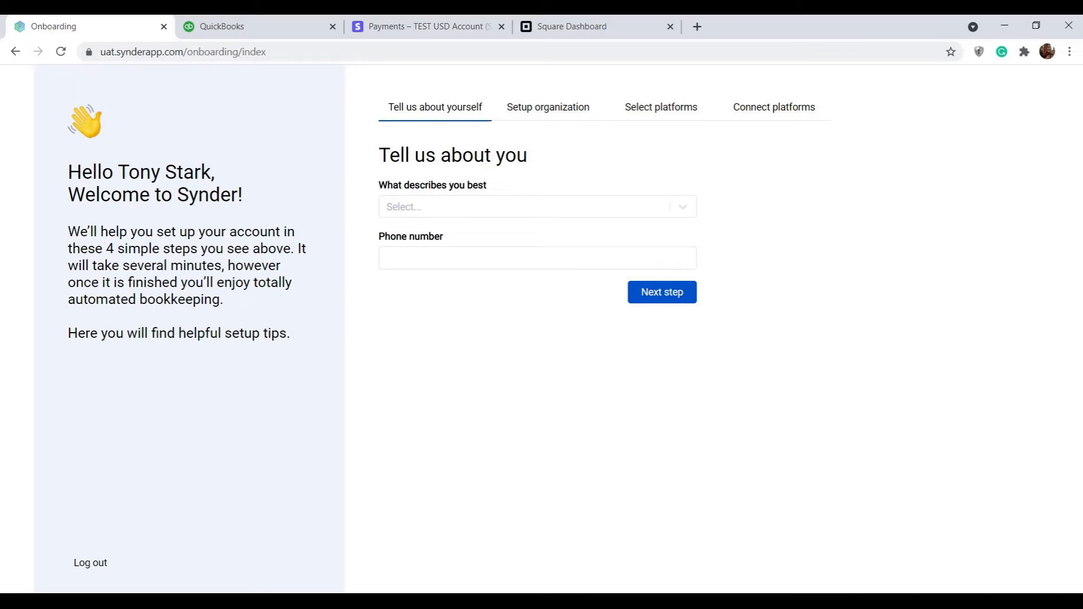
- Describe yourself as a Business owner and advance to the organization setup step
click(624, 207)
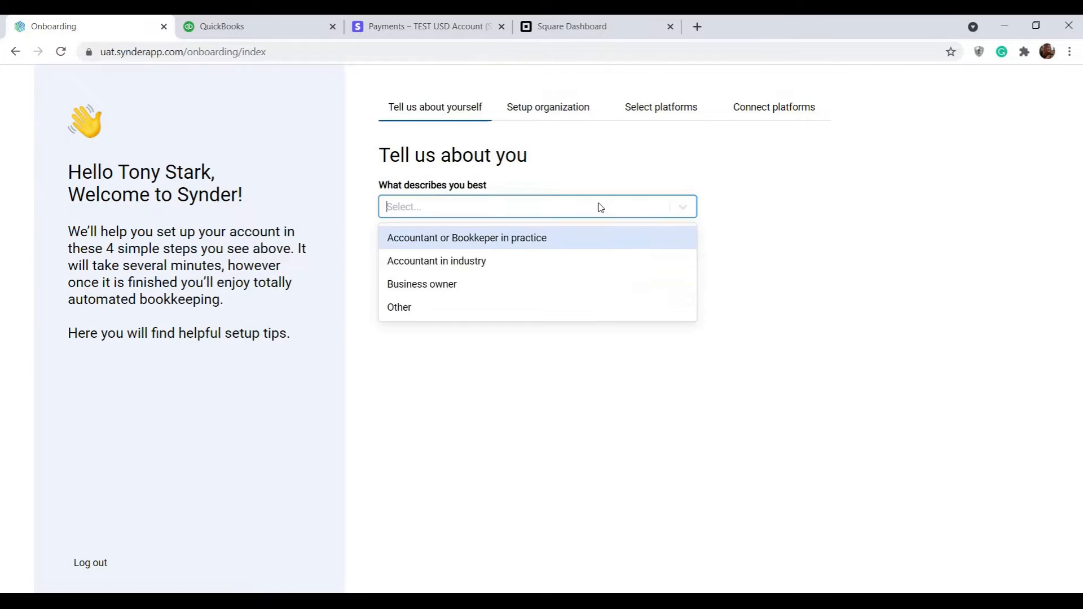
click(505, 288)
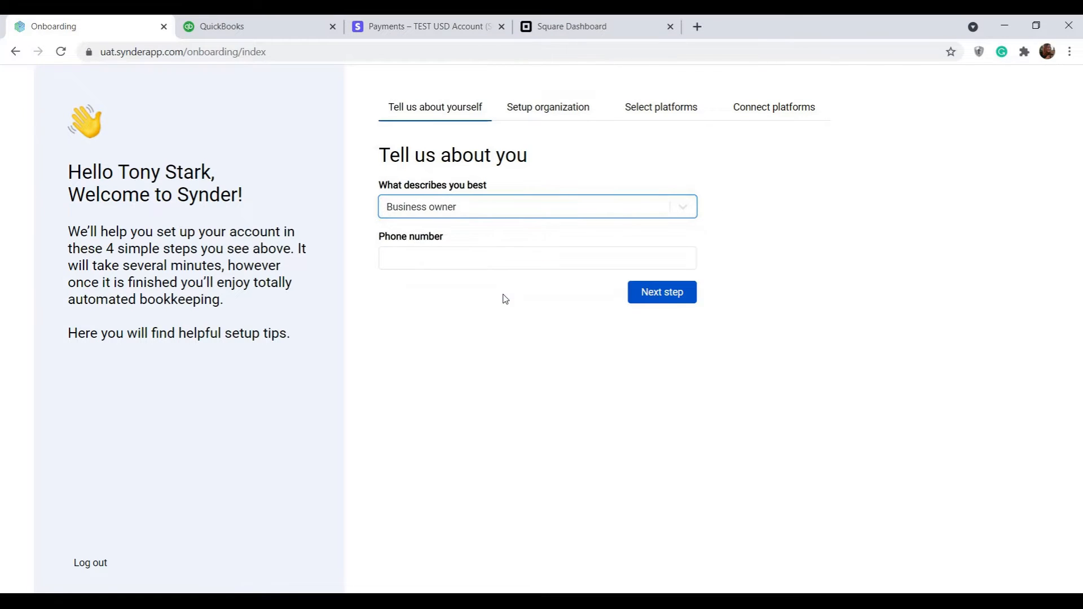
click(648, 291)
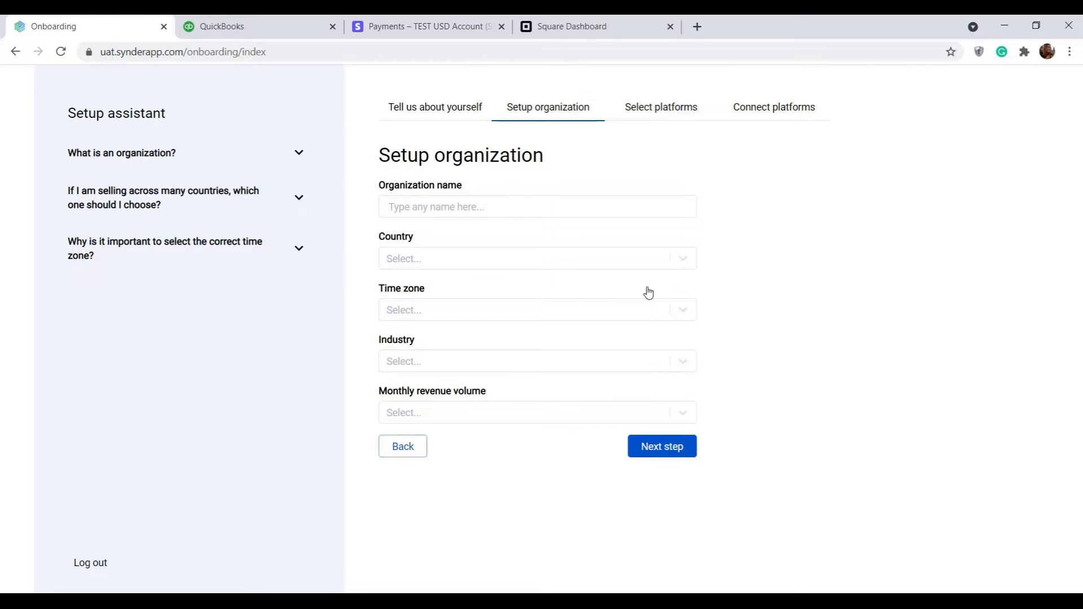
- Review the organization FAQs and submit the organization details to reach platform selection
click(207, 152)
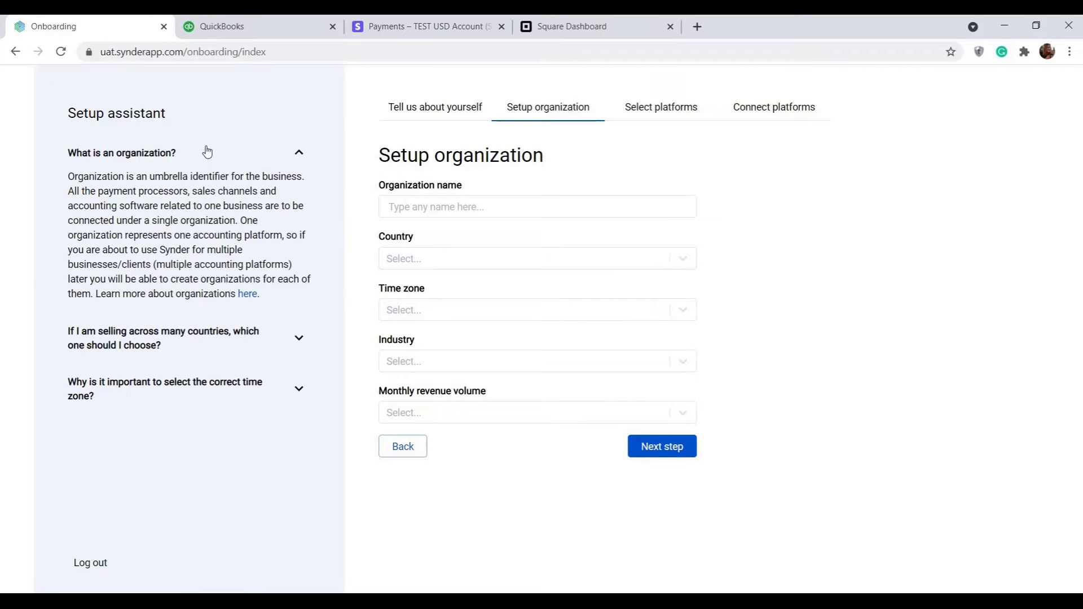
click(155, 339)
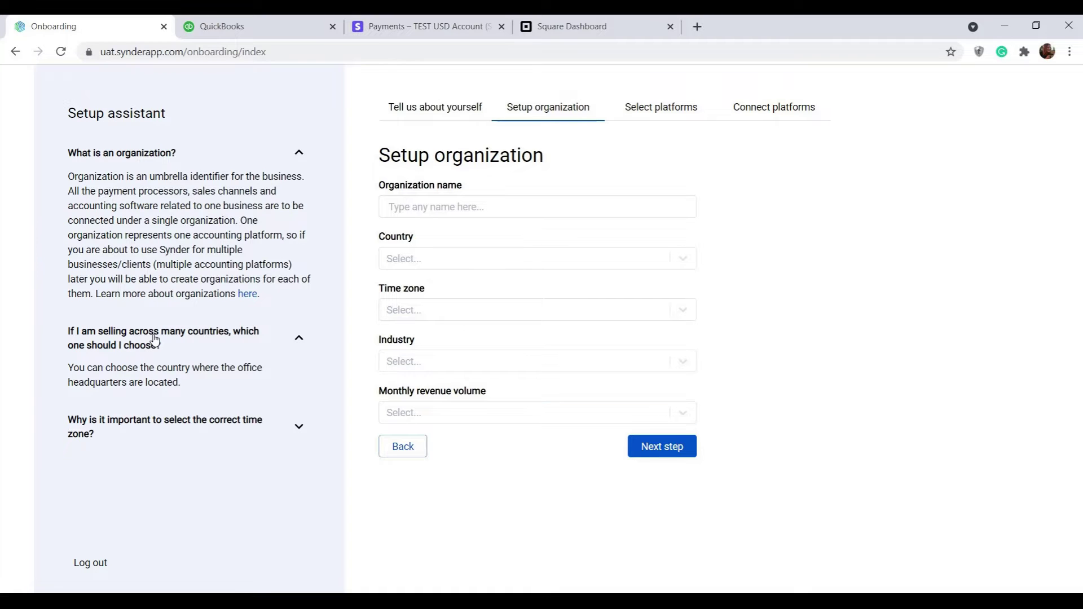
click(650, 453)
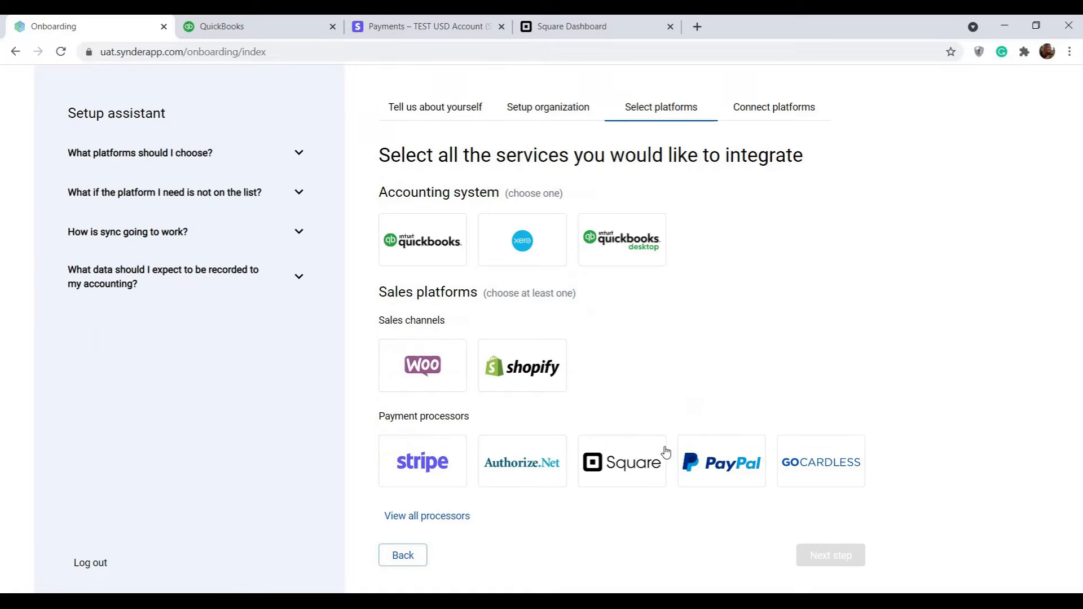
- Choose QuickBooks as the accounting system and Stripe and Square as payment processors
click(439, 257)
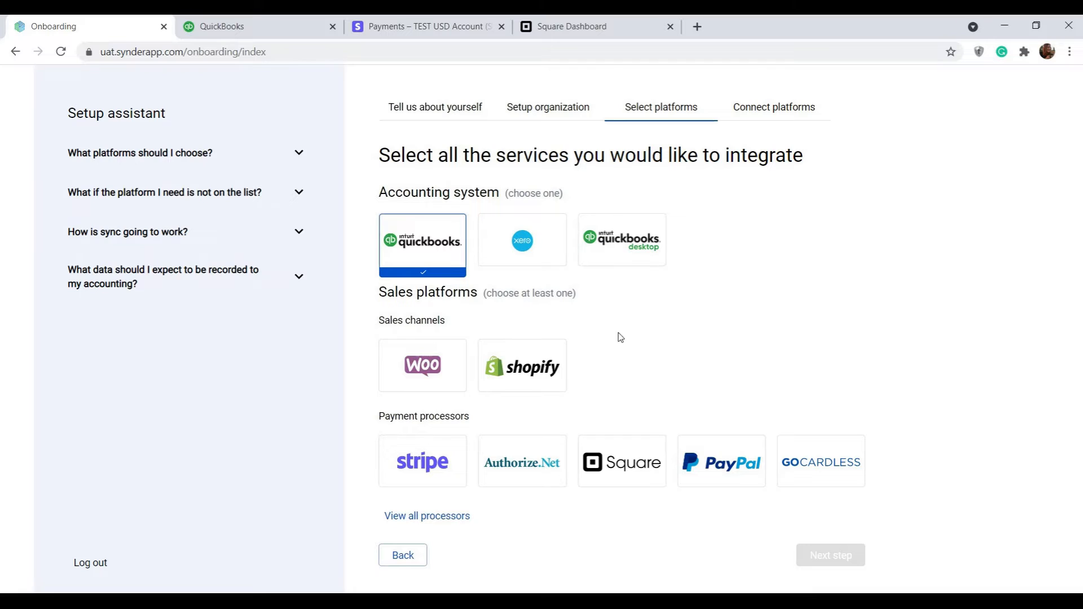
click(433, 457)
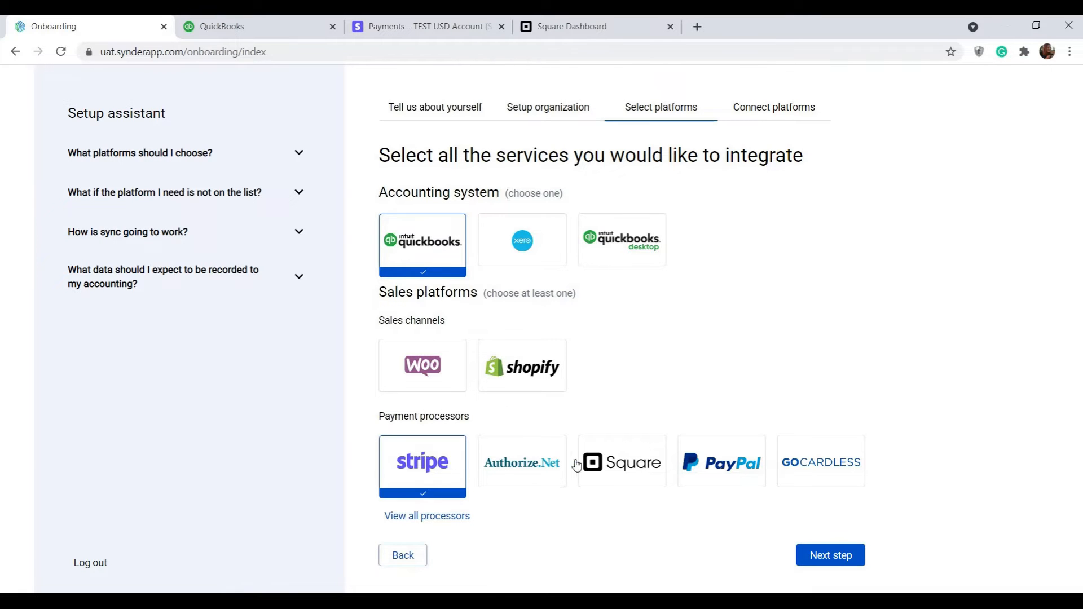
click(607, 465)
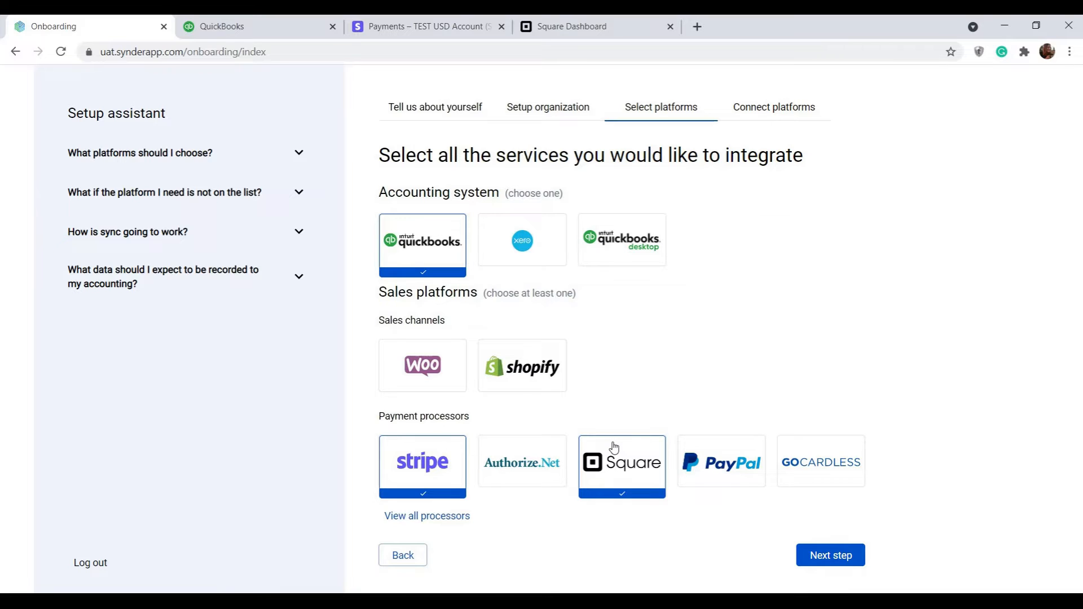
click(428, 516)
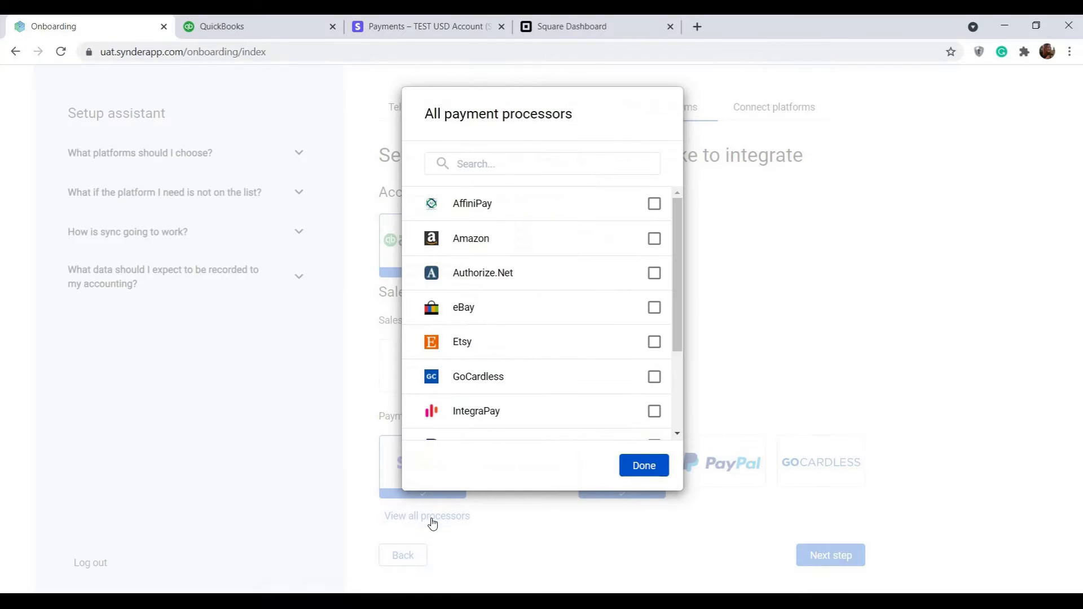
scroll(542, 335, down, 3)
scroll(550, 340, up, 3)
click(629, 465)
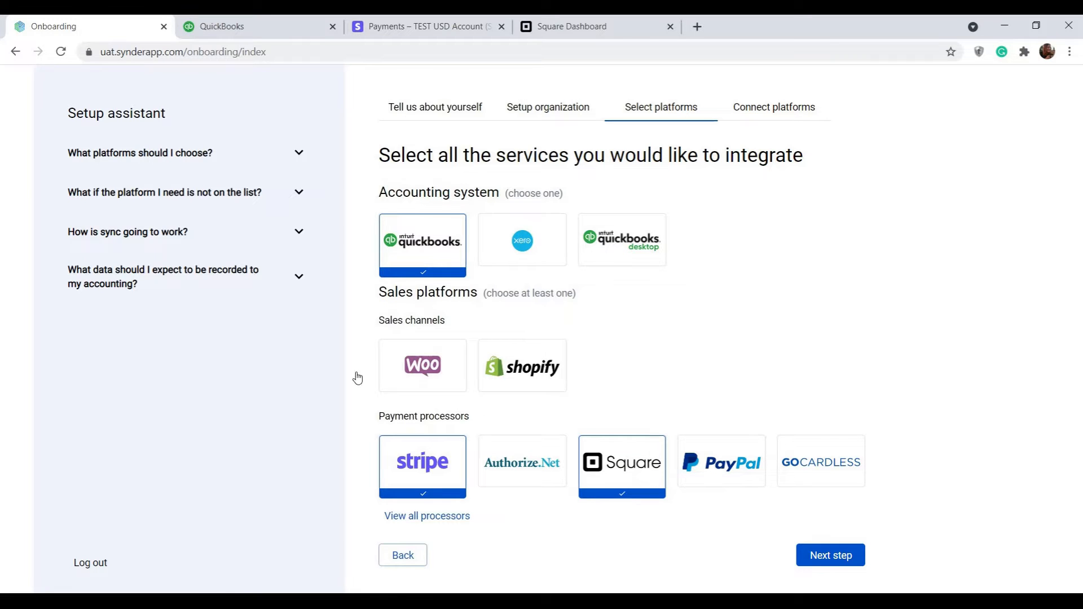
- Review the sync FAQs and proceed to connecting the chosen platforms
click(178, 239)
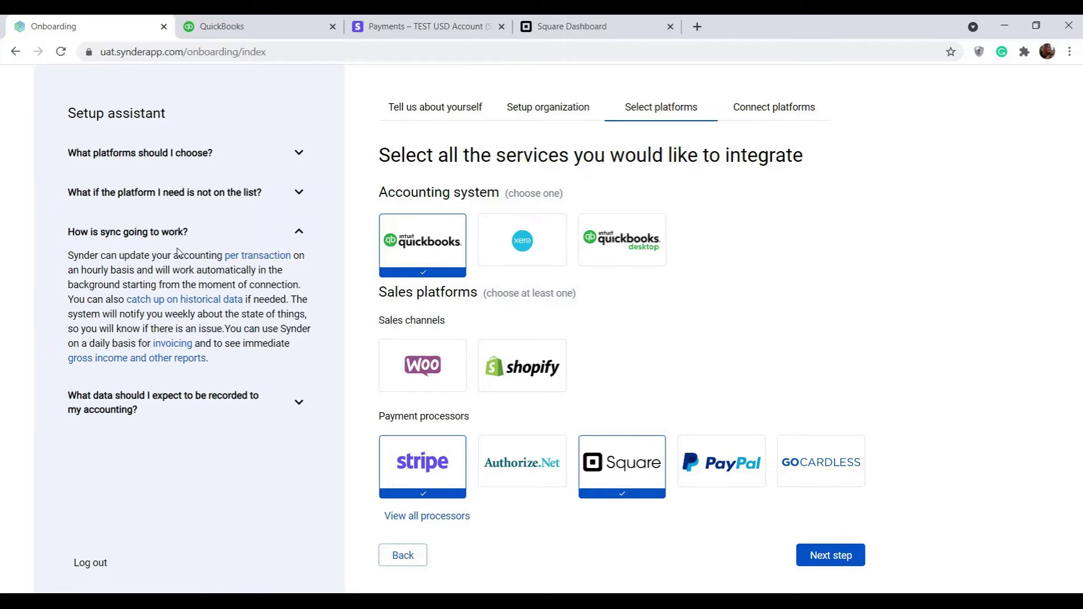
click(190, 197)
click(833, 554)
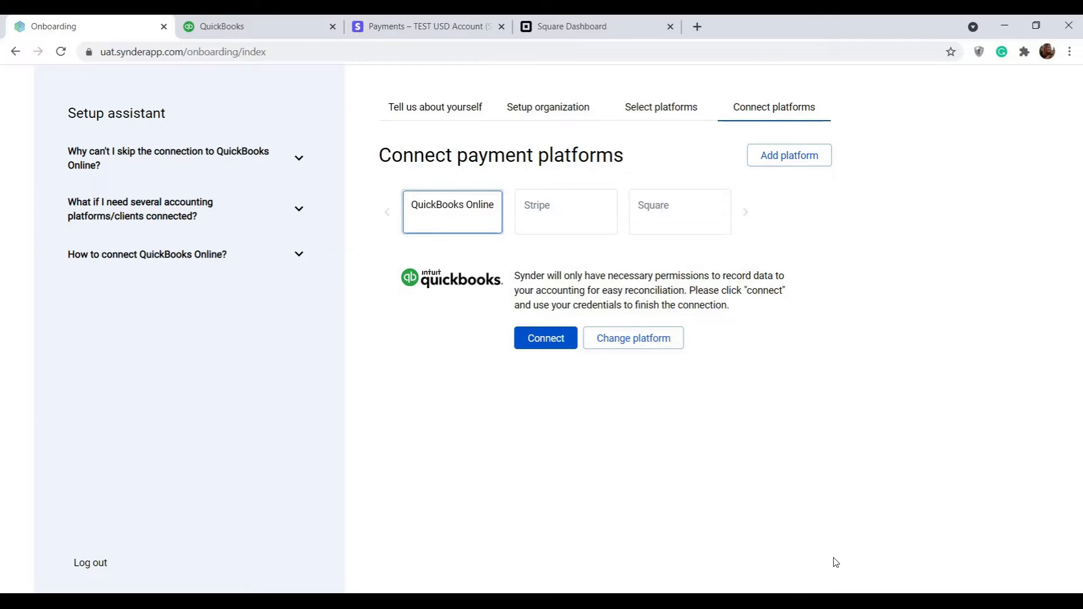
- Connect QuickBooks Online by authorizing Demo Company US for Synder
click(534, 339)
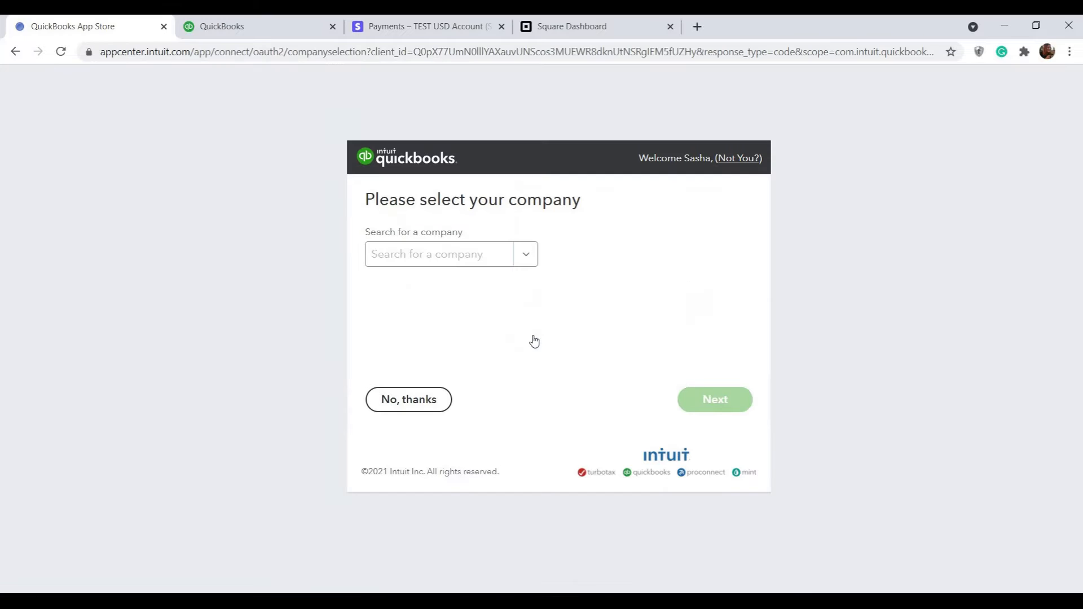
click(525, 255)
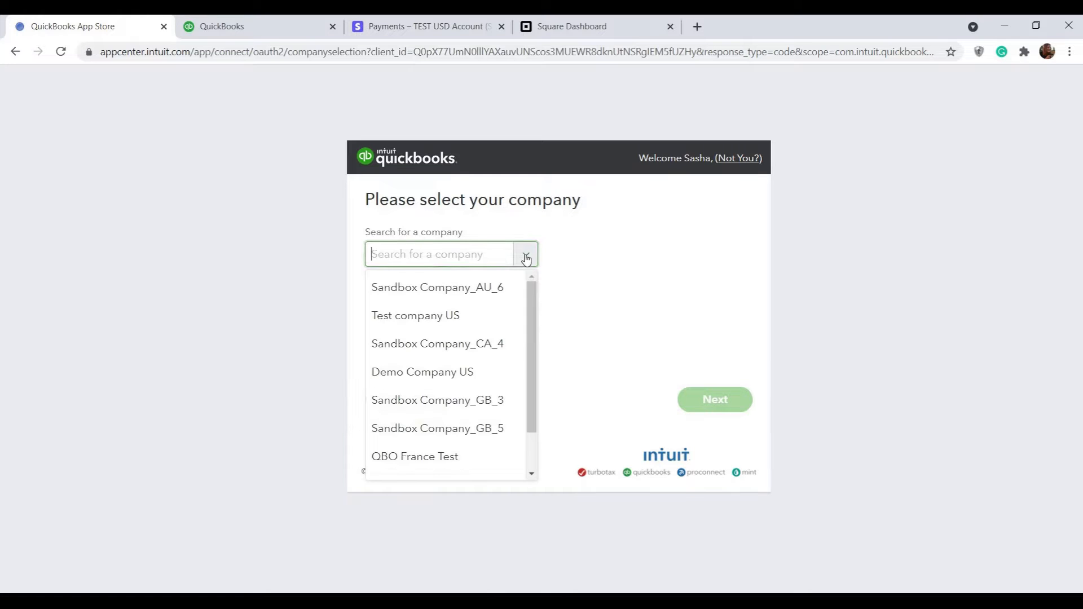
click(500, 369)
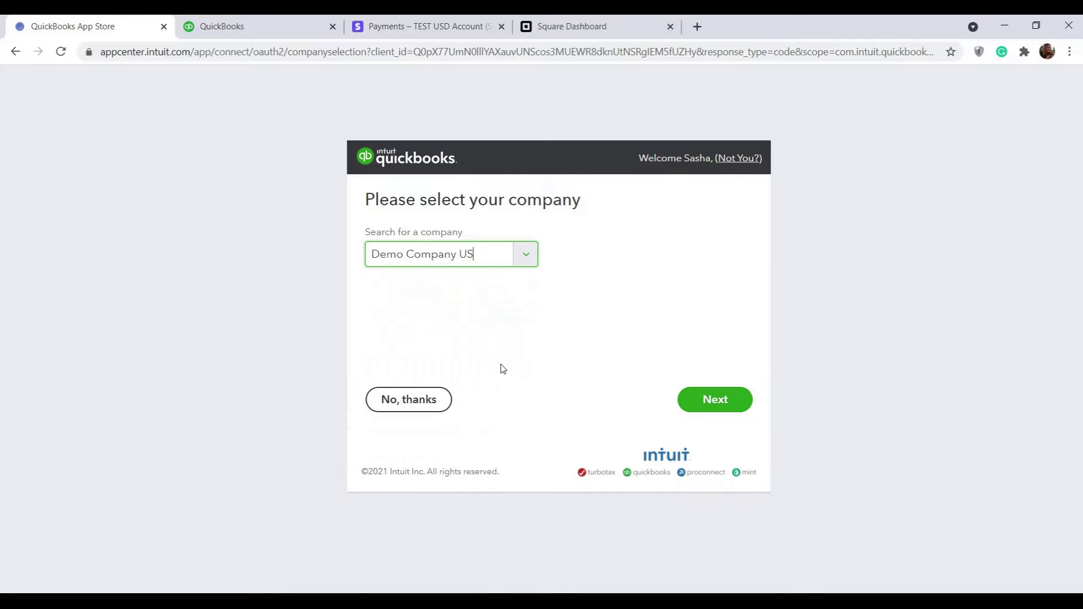
click(726, 399)
click(699, 453)
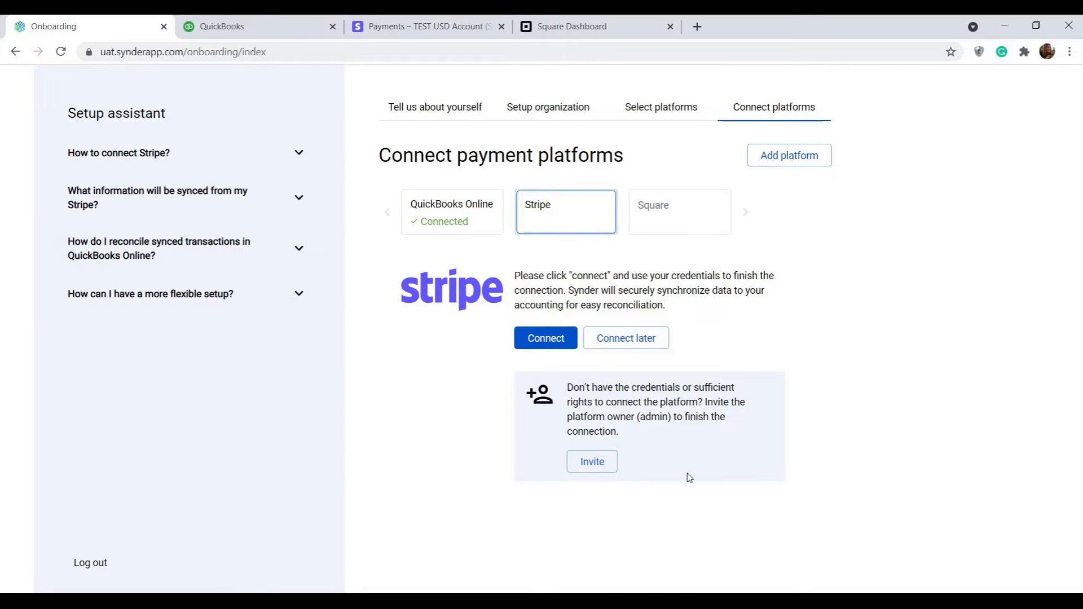
- Authorize the Stripe account and keep Checking as the payout account
click(533, 347)
scroll(542, 339, down, 3)
click(597, 424)
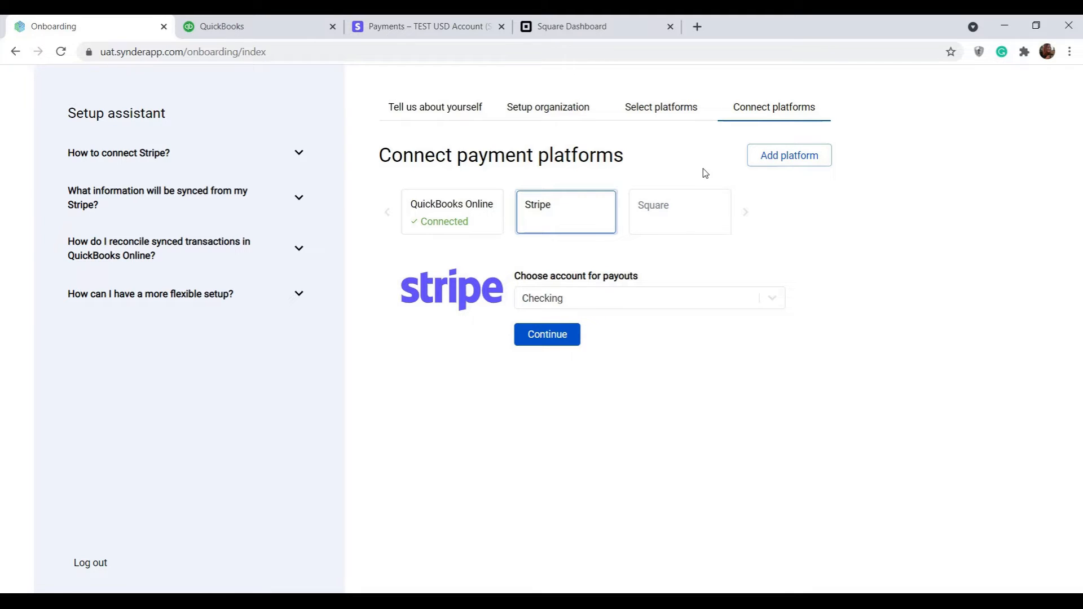
click(589, 297)
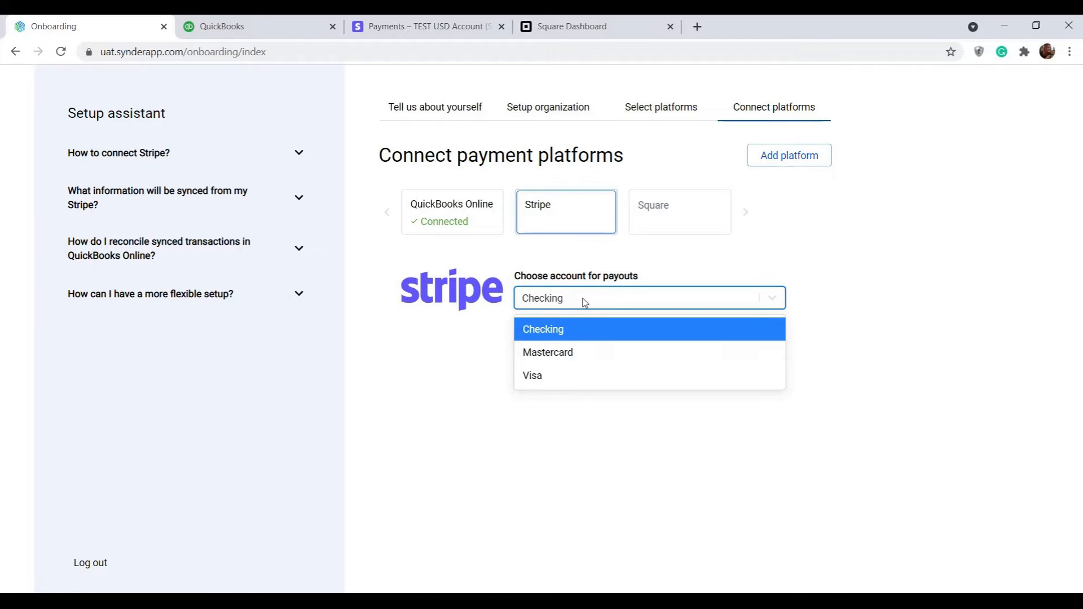
click(618, 303)
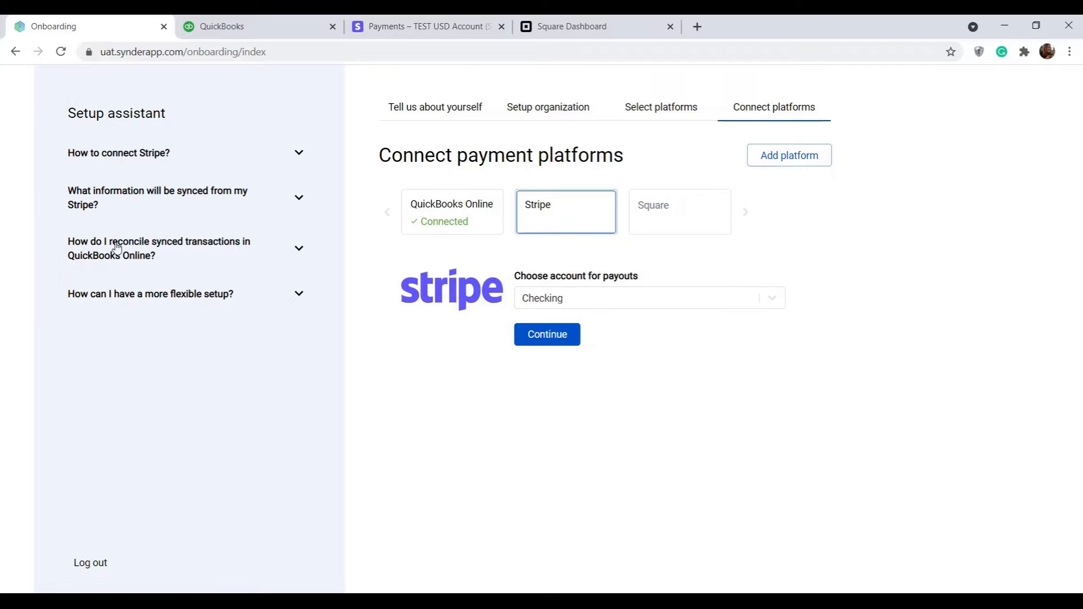
- Finish connecting Stripe, skip Square with Connect later, and reach onboarding completion
click(186, 259)
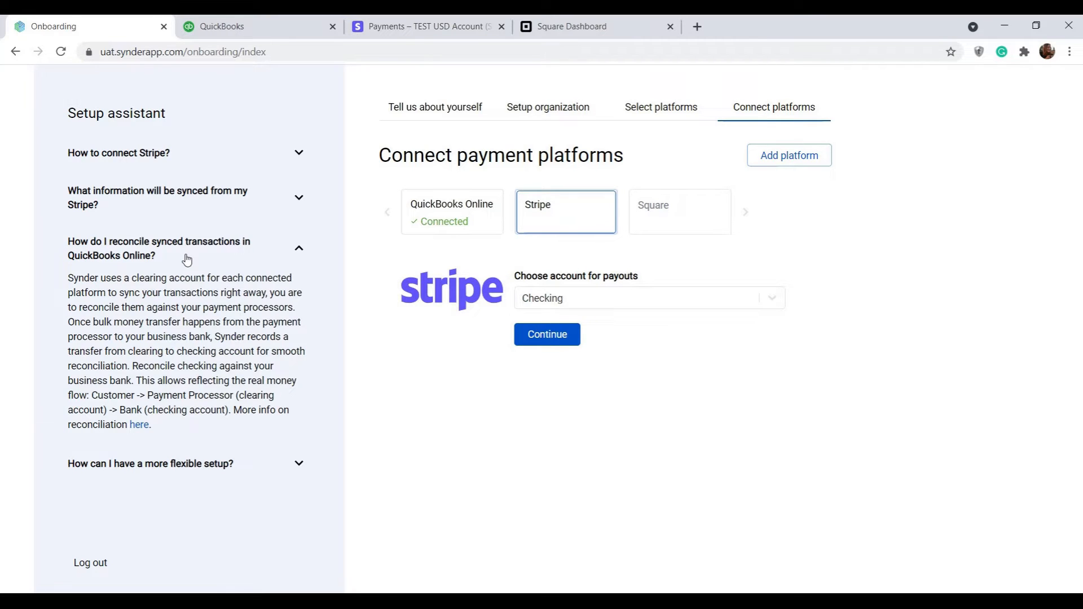
click(546, 336)
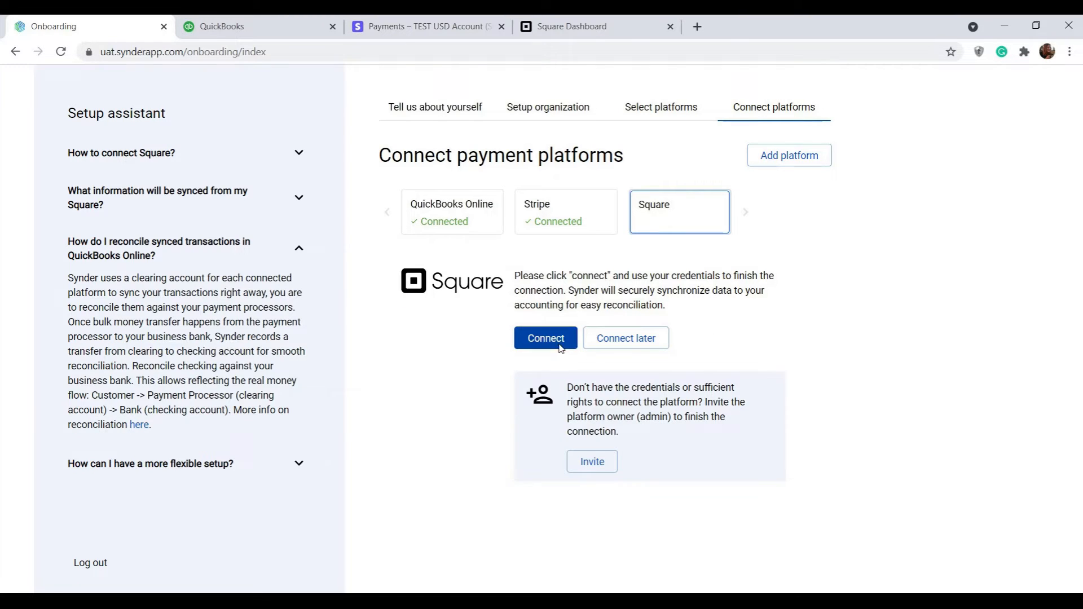
click(612, 338)
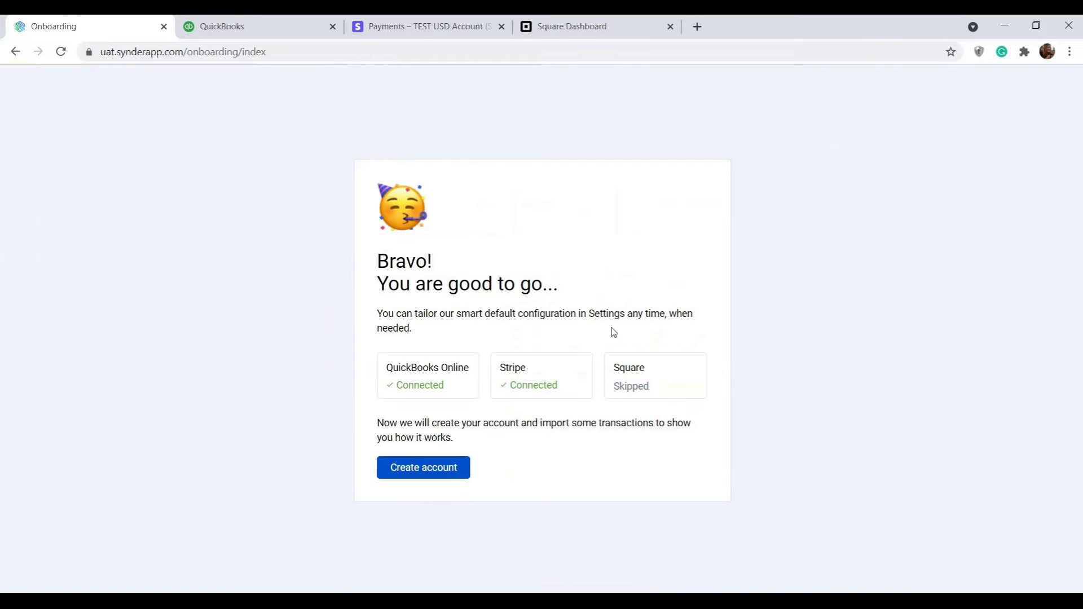
- Create the Synder account, sync the 2576 USD Tony Stark payment and view invoice TS-1001 in QuickBooks
click(416, 466)
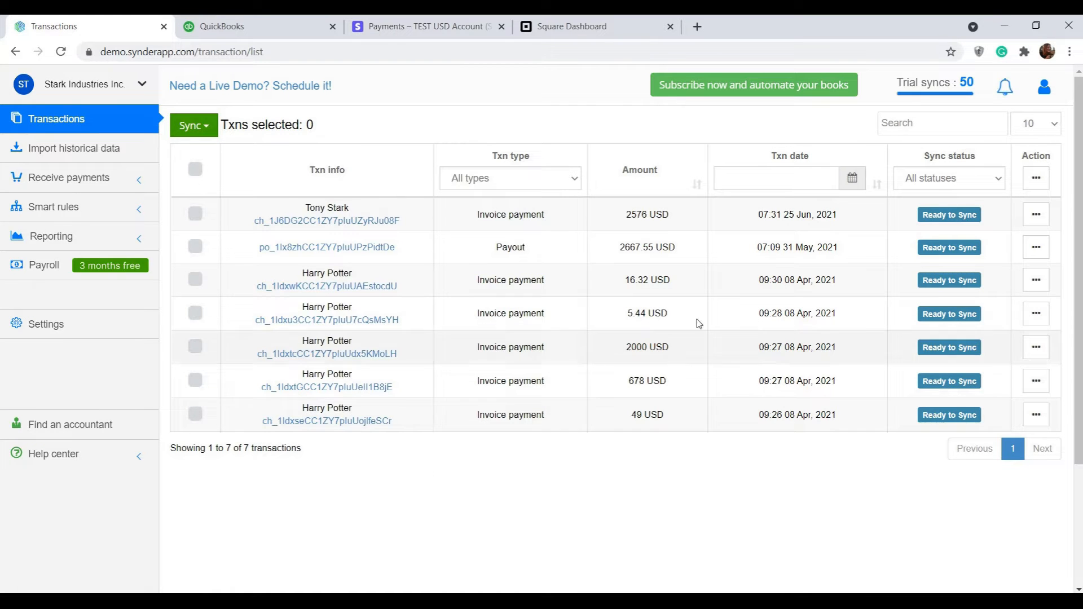
click(960, 214)
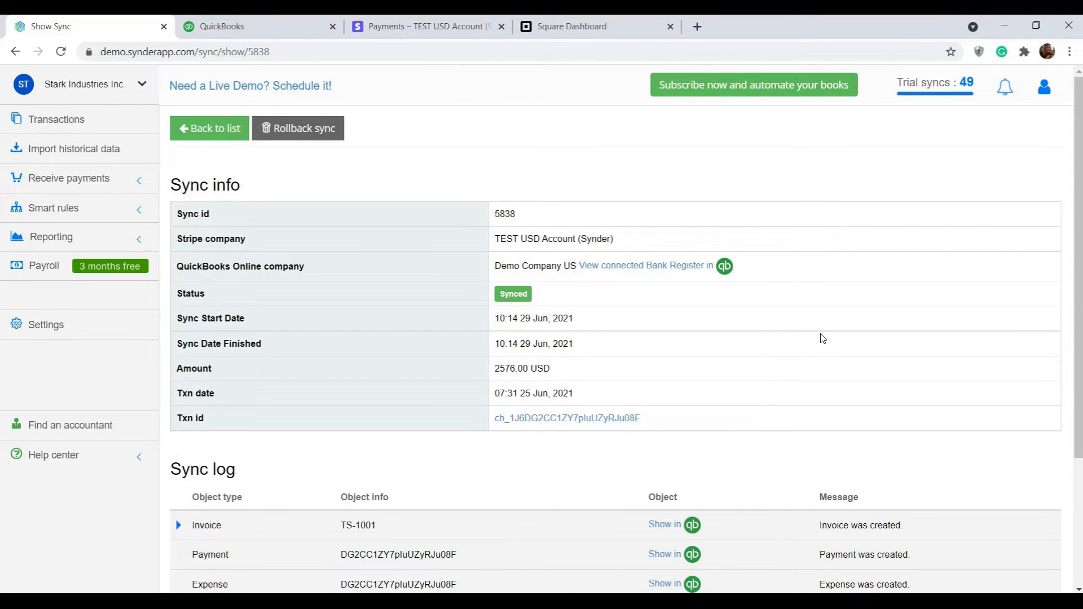
scroll(795, 347, down, 2)
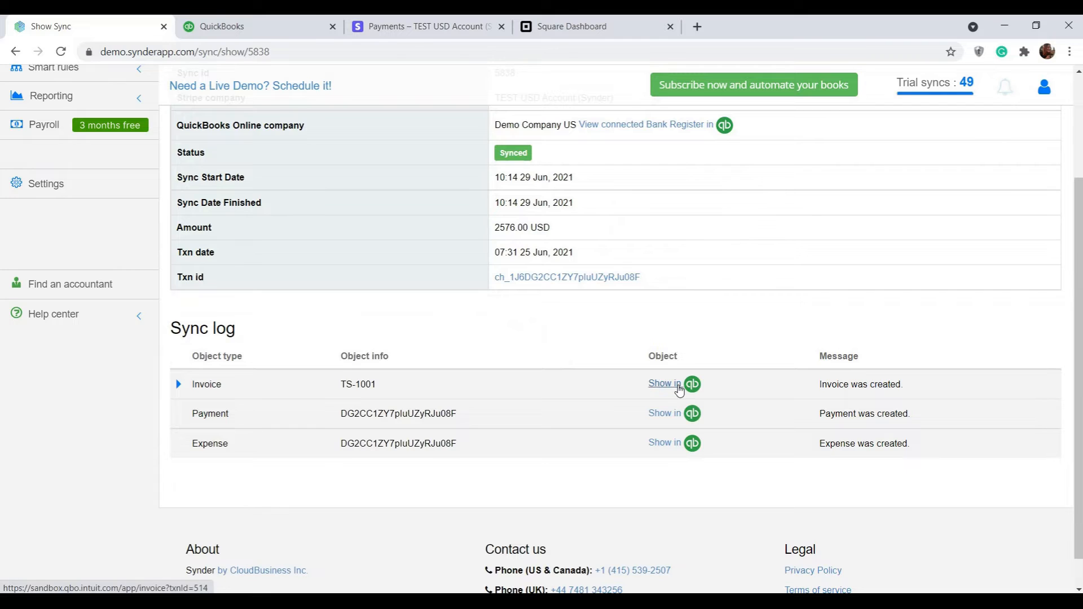
click(678, 390)
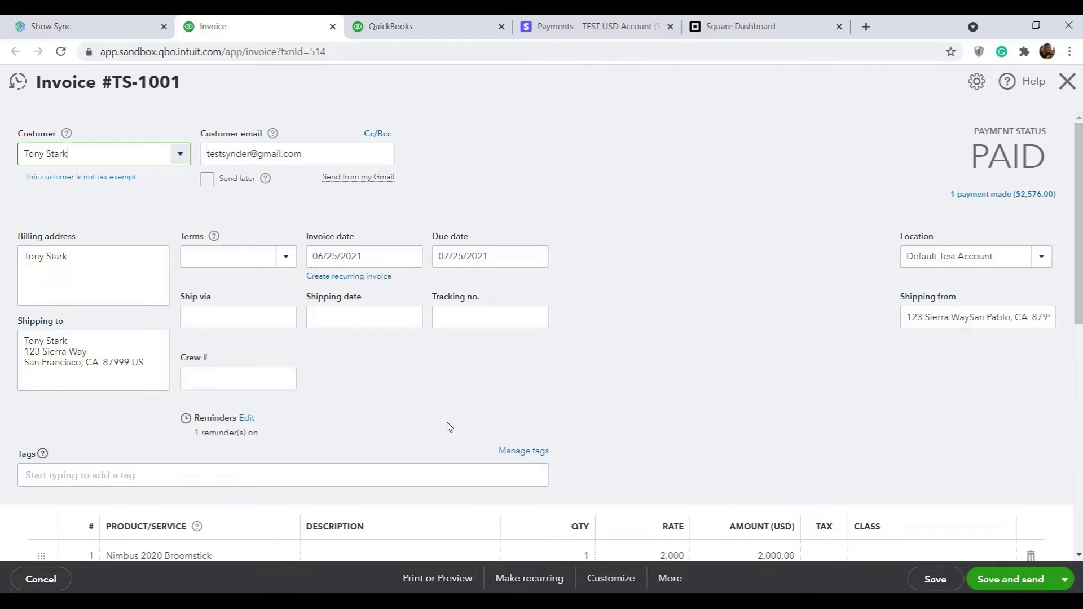
scroll(448, 427, down, 3)
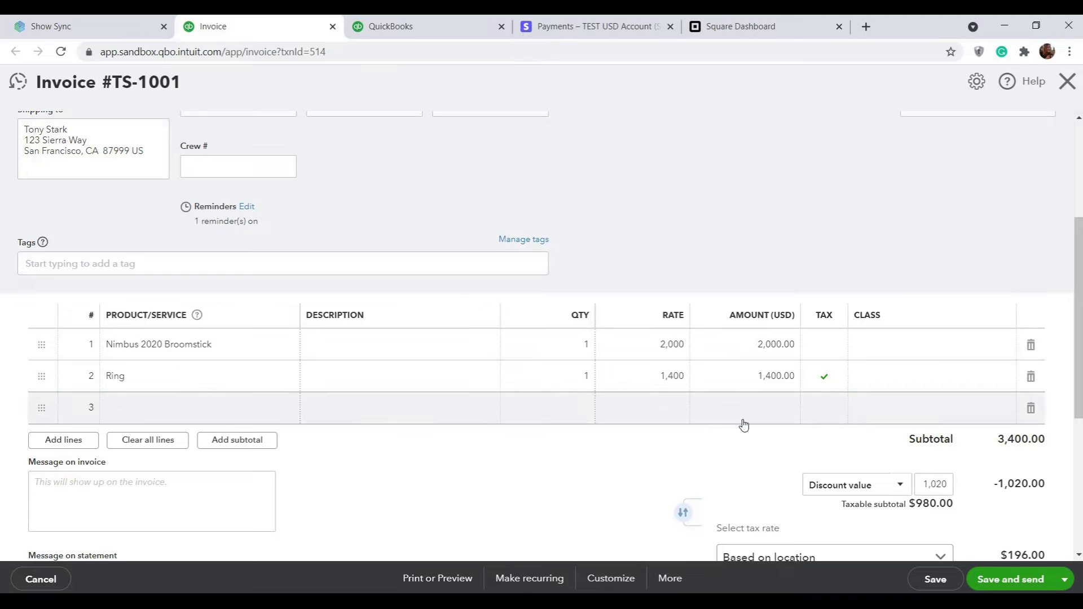
scroll(979, 515, up, 3)
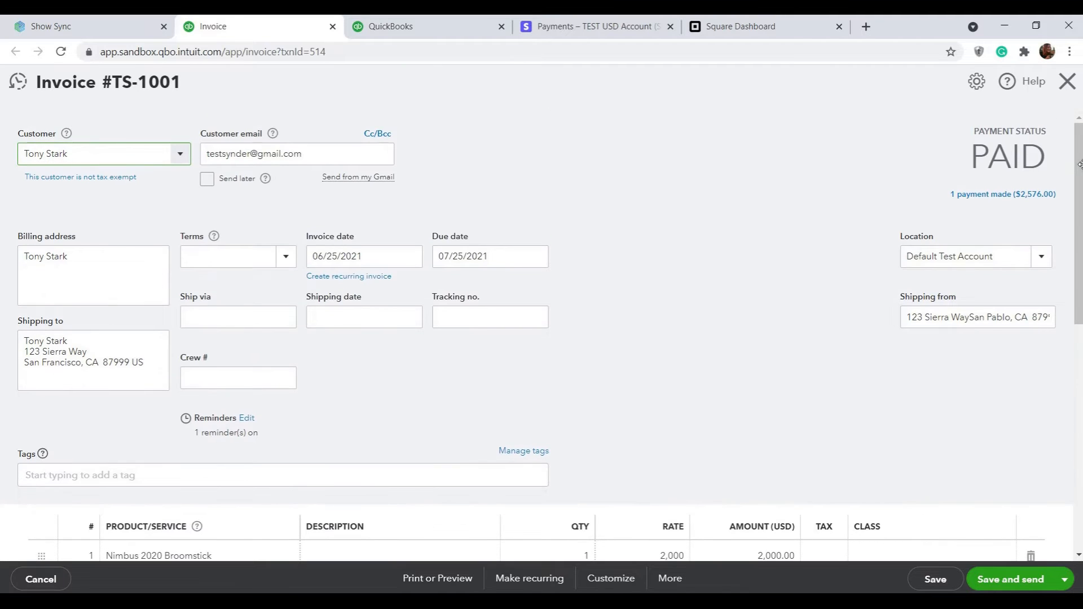
- Close the invoice, review Products and Services, then show the Profit and Loss report with 75.00 Stripe fees
click(1067, 81)
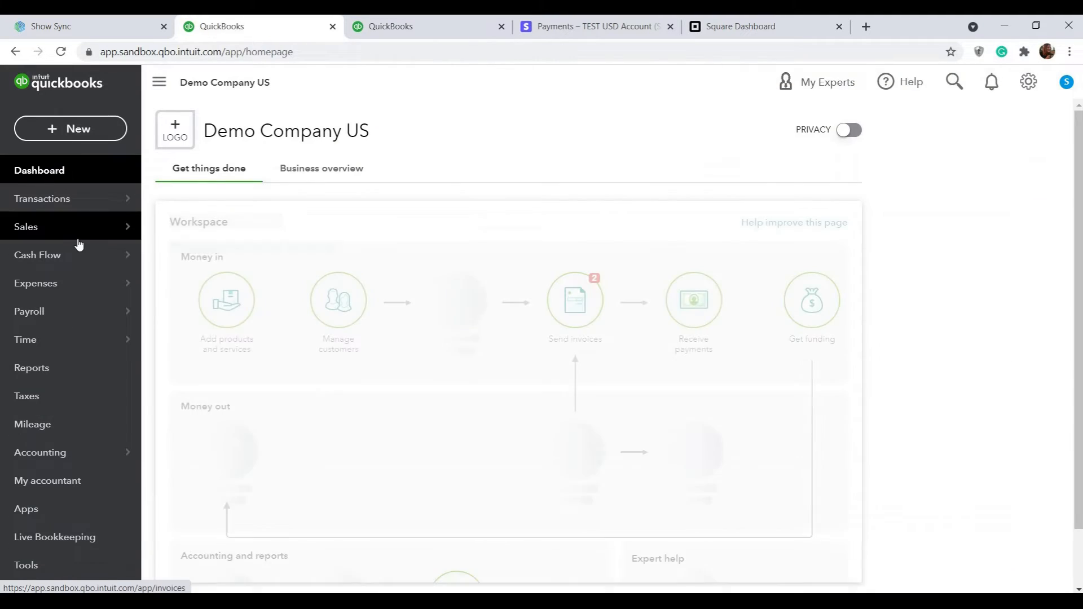
mouse_move(33, 227)
click(207, 395)
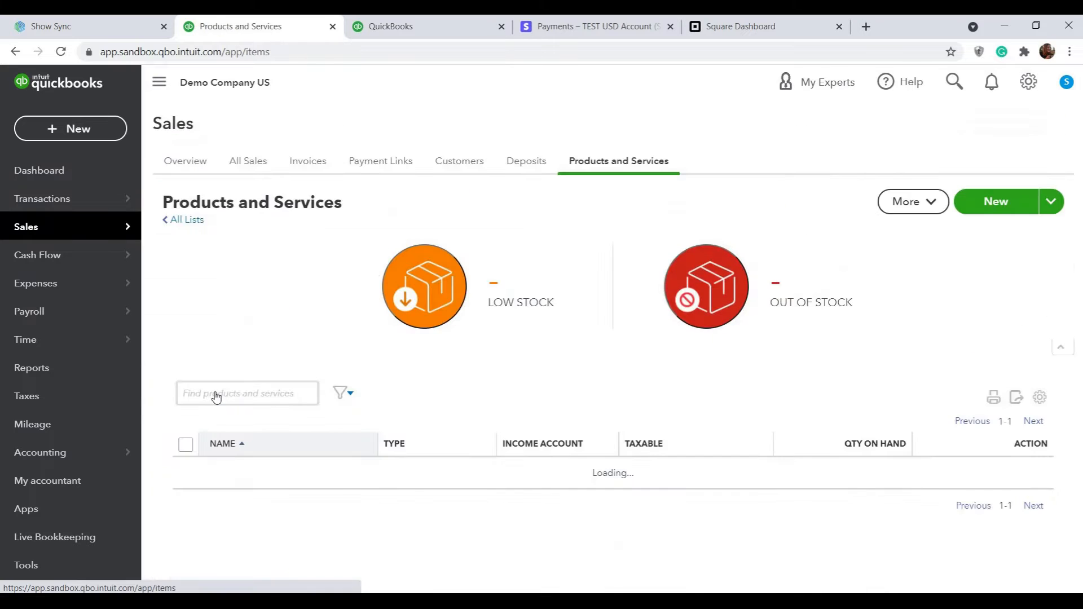
scroll(216, 397, down, 2)
scroll(383, 408, down, 2)
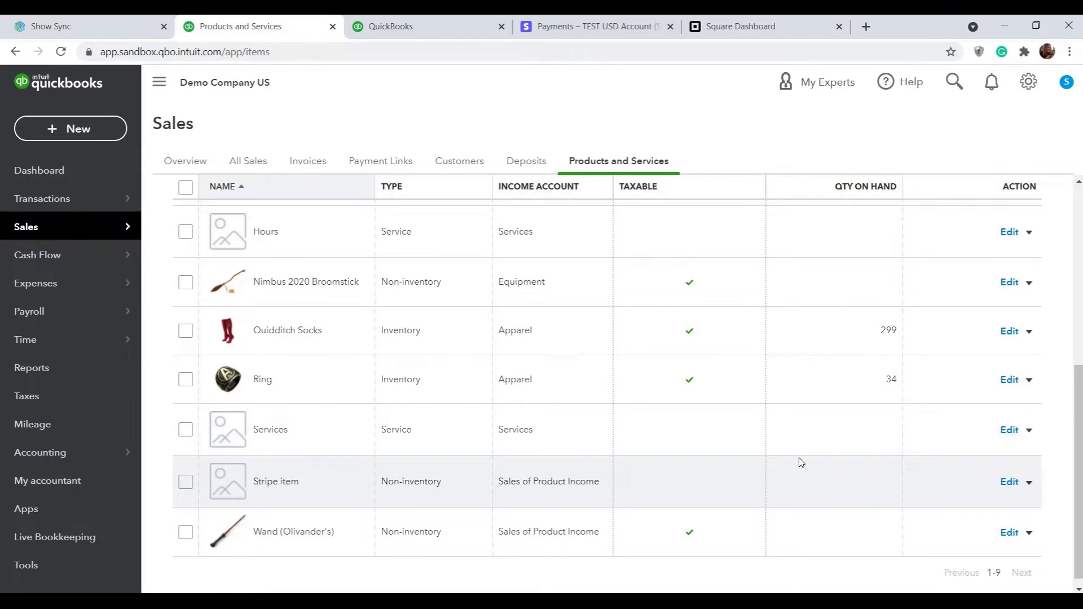
click(17, 365)
click(247, 353)
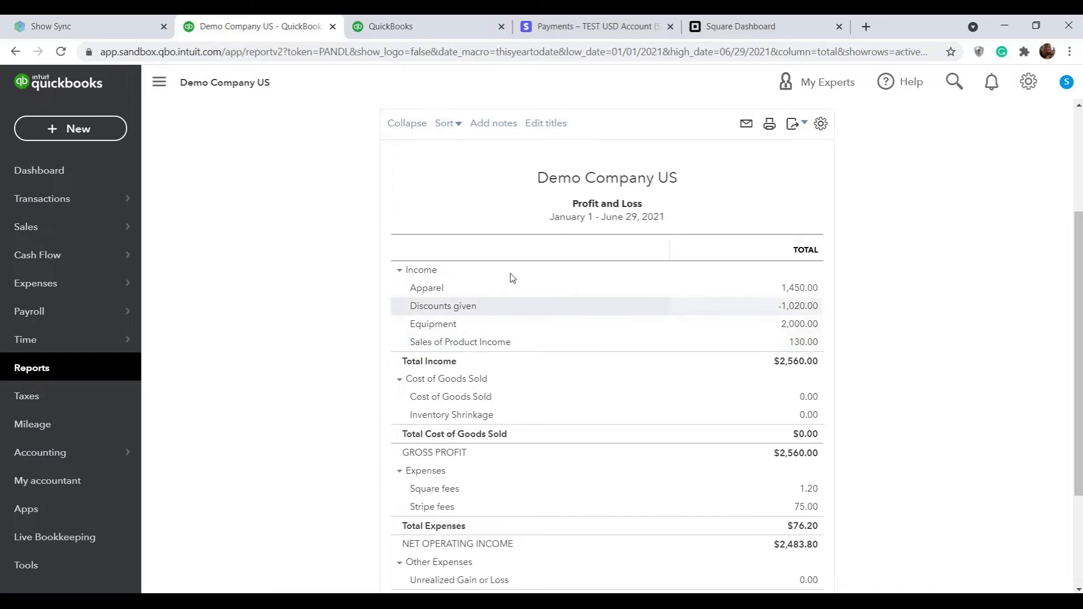
- Roll back the Tony Stark sync so the transaction shows as Deleted
click(80, 27)
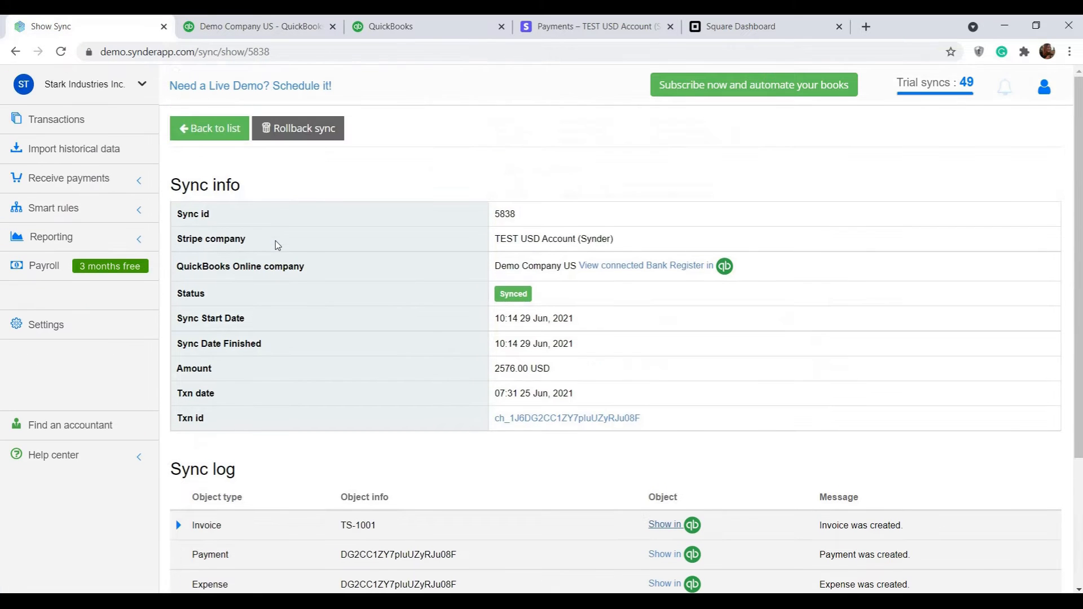
click(307, 128)
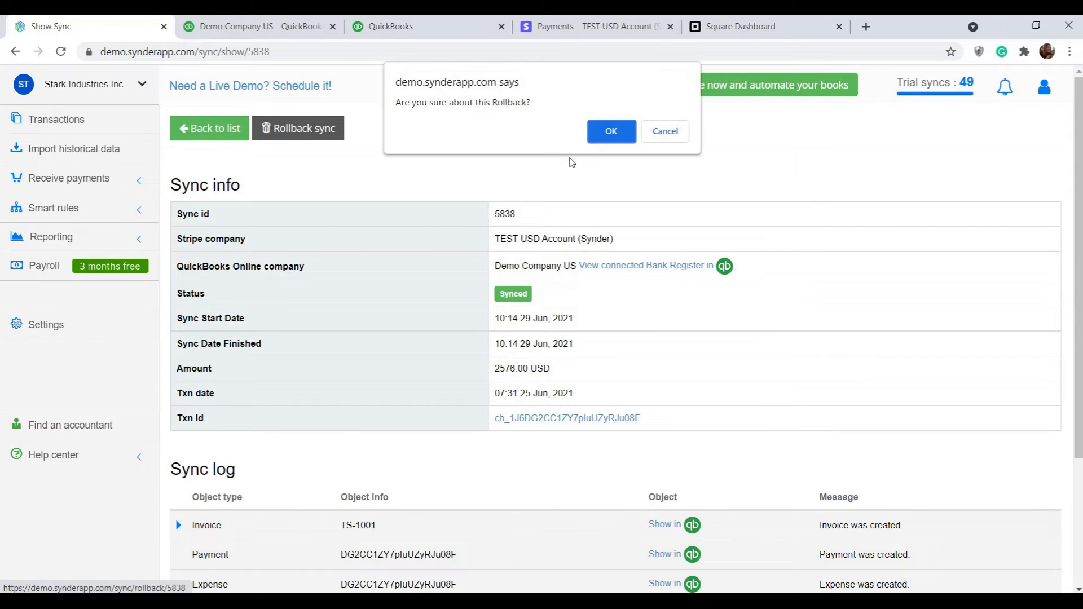
click(605, 137)
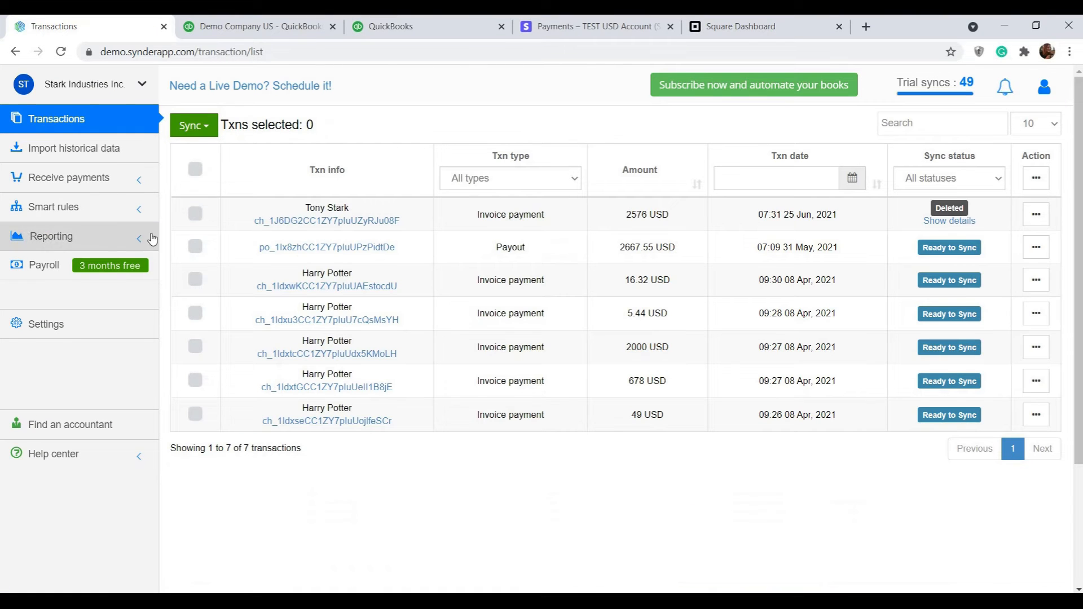
- Select the five Harry Potter payments (16.32, 5.44, 2000, 678, 49 USD)
click(195, 279)
click(195, 314)
click(195, 346)
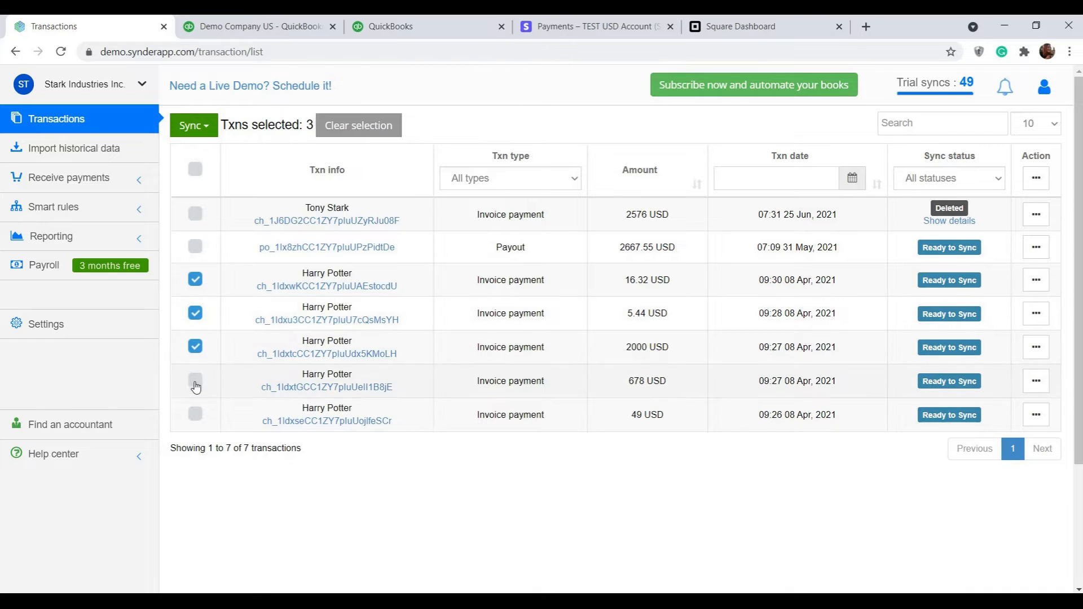
click(195, 380)
click(195, 414)
- Sync the five selected transactions and switch over to QuickBooks
click(192, 125)
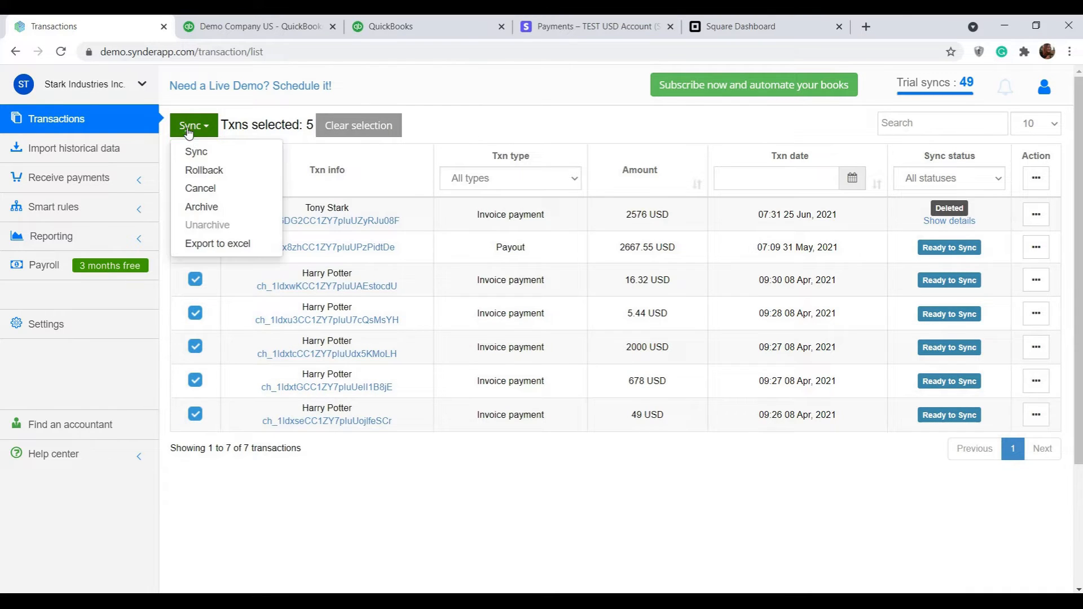
click(209, 153)
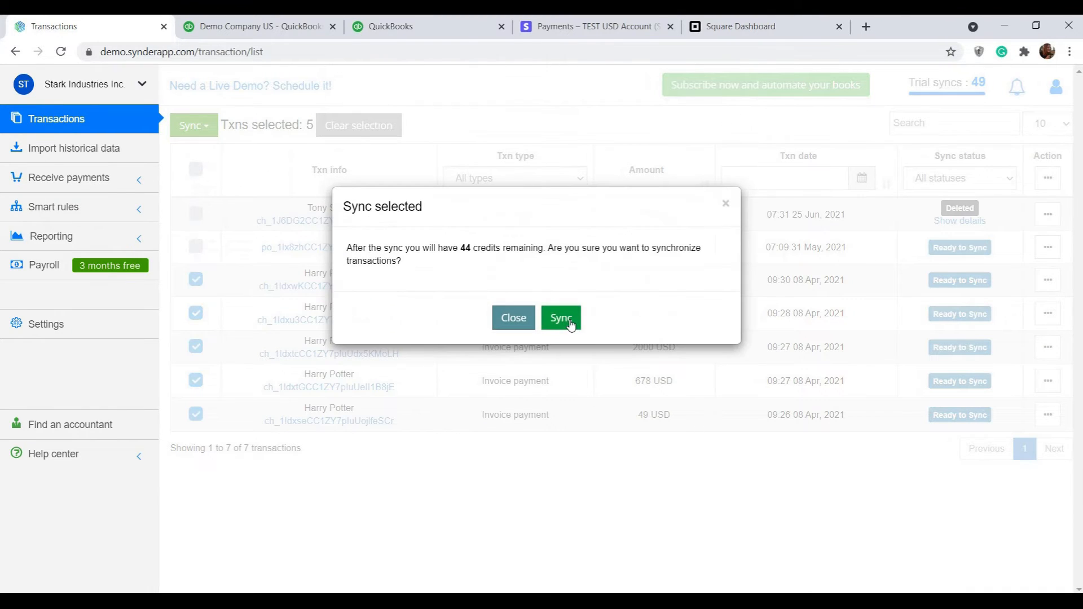
click(569, 323)
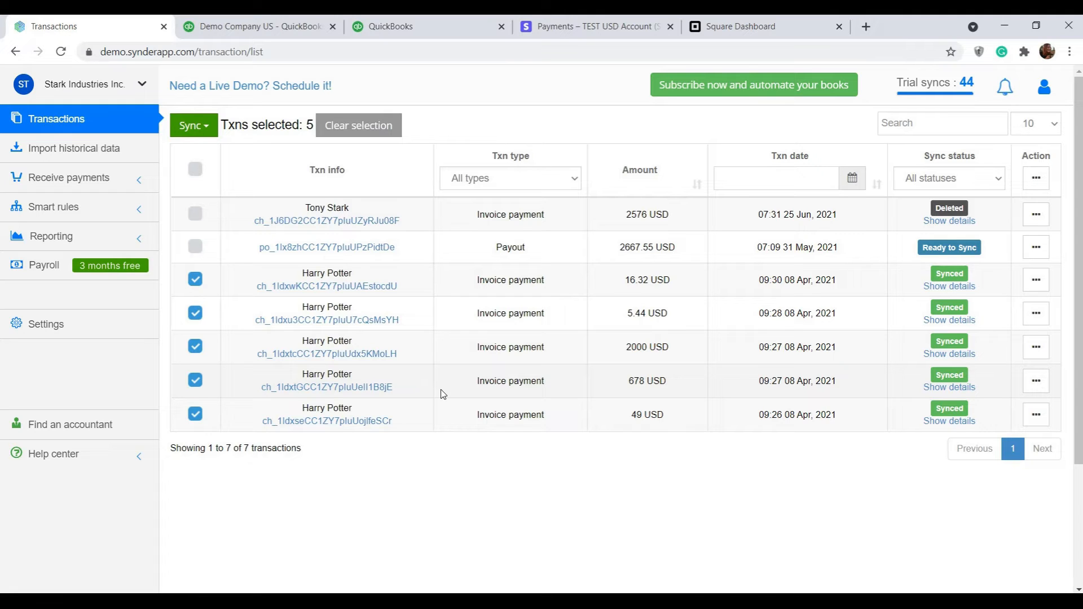
click(402, 35)
- View the Stripe Bank account register in the Chart of Accounts, ending at $2,667.55, then return to Synder
mouse_move(40, 451)
click(172, 448)
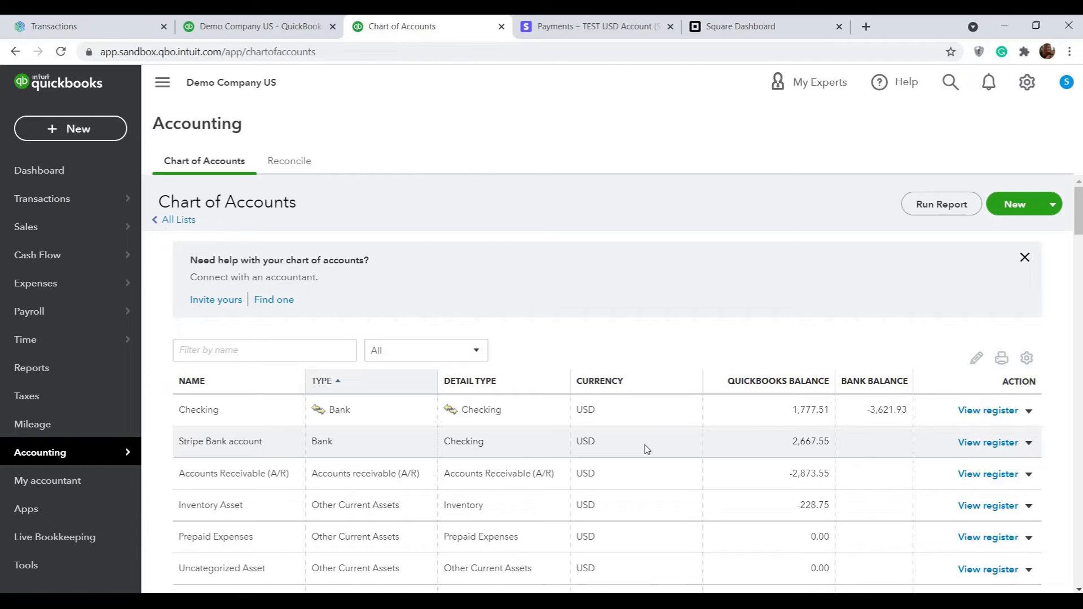
click(645, 448)
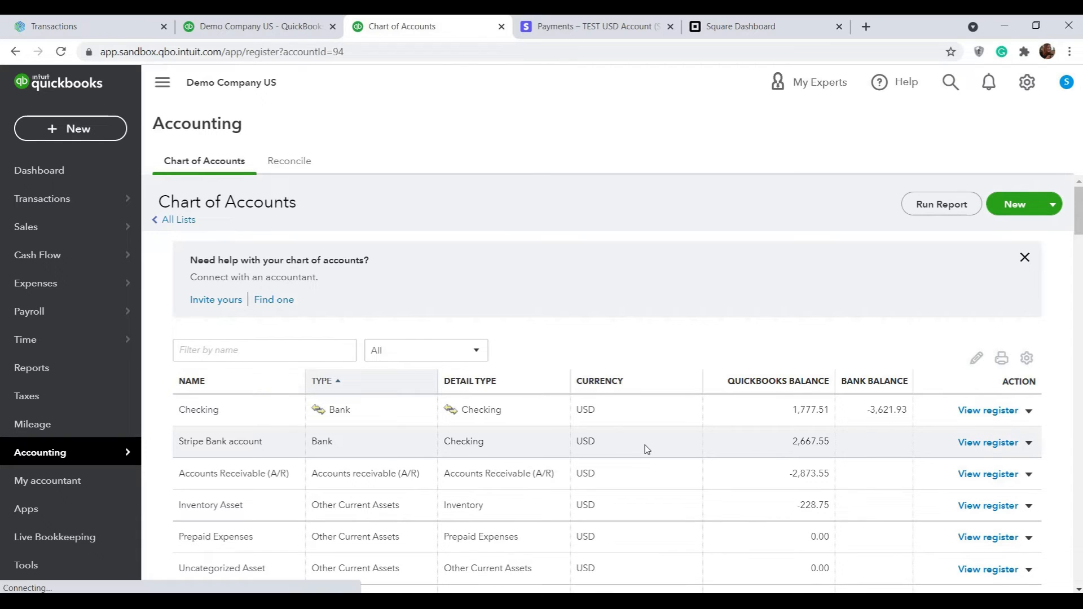
scroll(645, 448, down, 2)
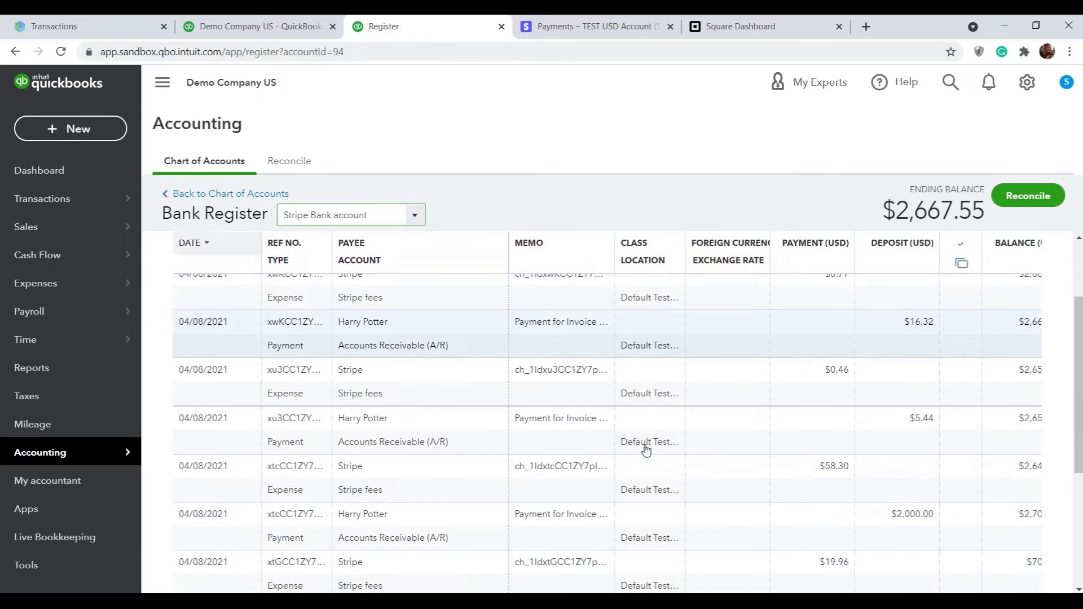
scroll(648, 448, down, 3)
scroll(648, 450, up, 1)
scroll(649, 449, up, 2)
scroll(648, 449, up, 2)
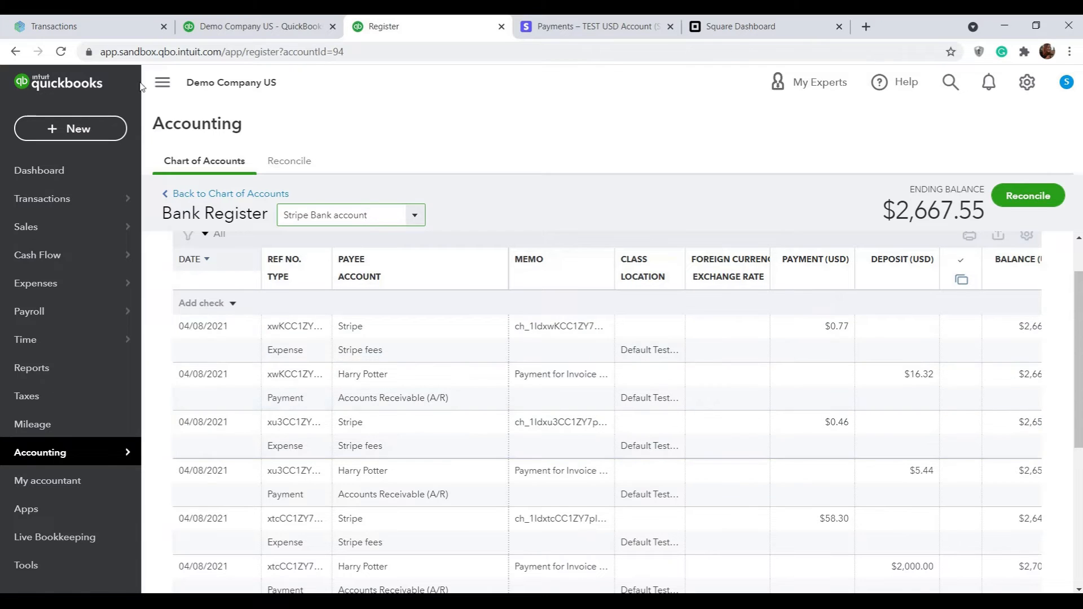
click(53, 26)
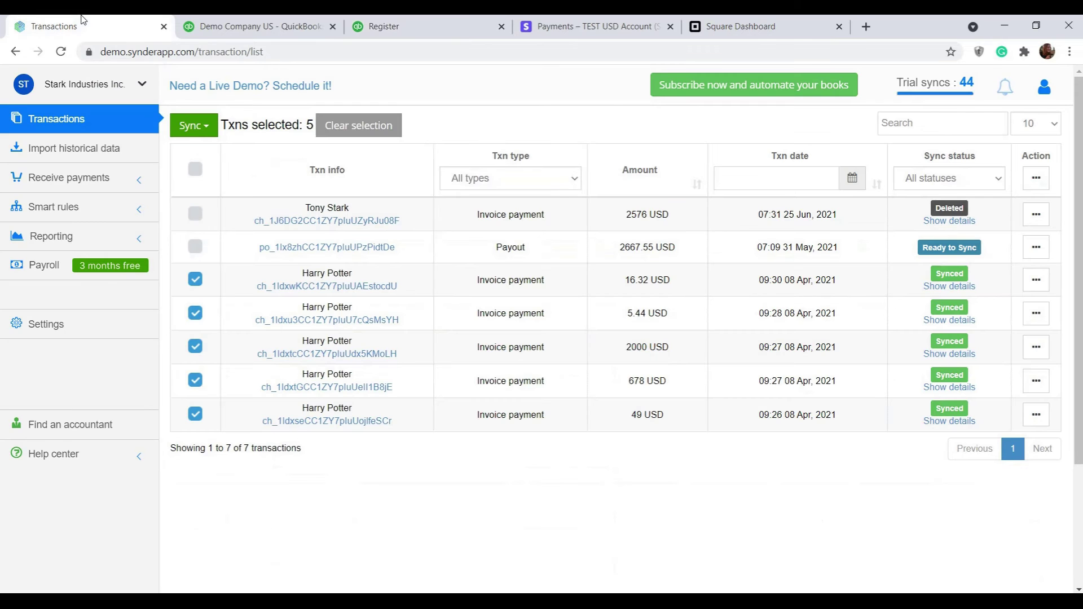
- Sync the selected 2667.55 USD payout to QuickBooks Online and confirm
click(195, 246)
click(194, 125)
click(194, 151)
click(561, 317)
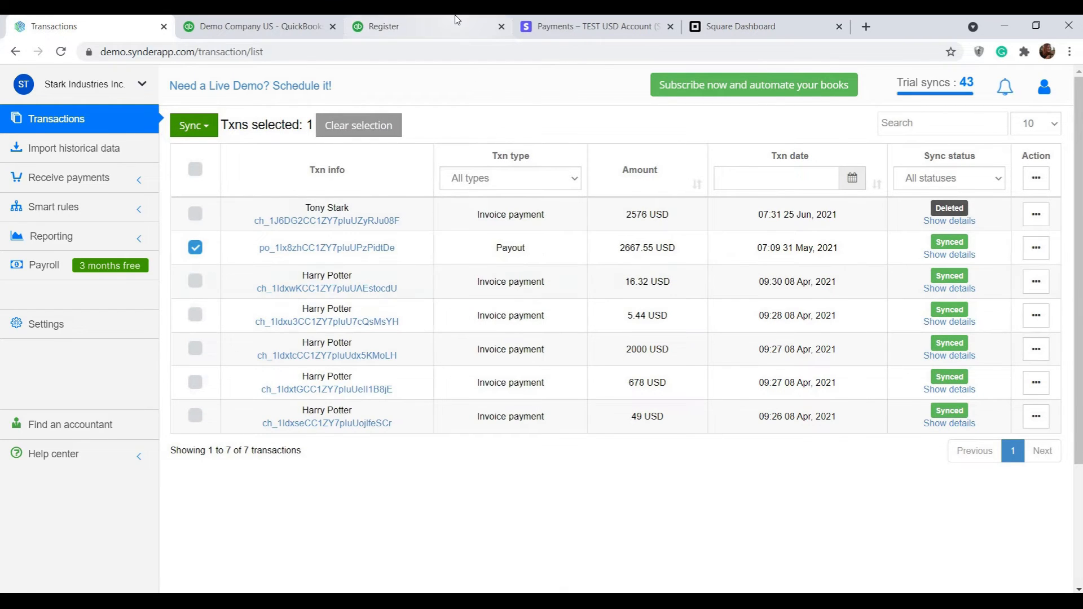
- Reload the QuickBooks Stripe Bank register so the payout transfer appears
click(383, 27)
click(62, 51)
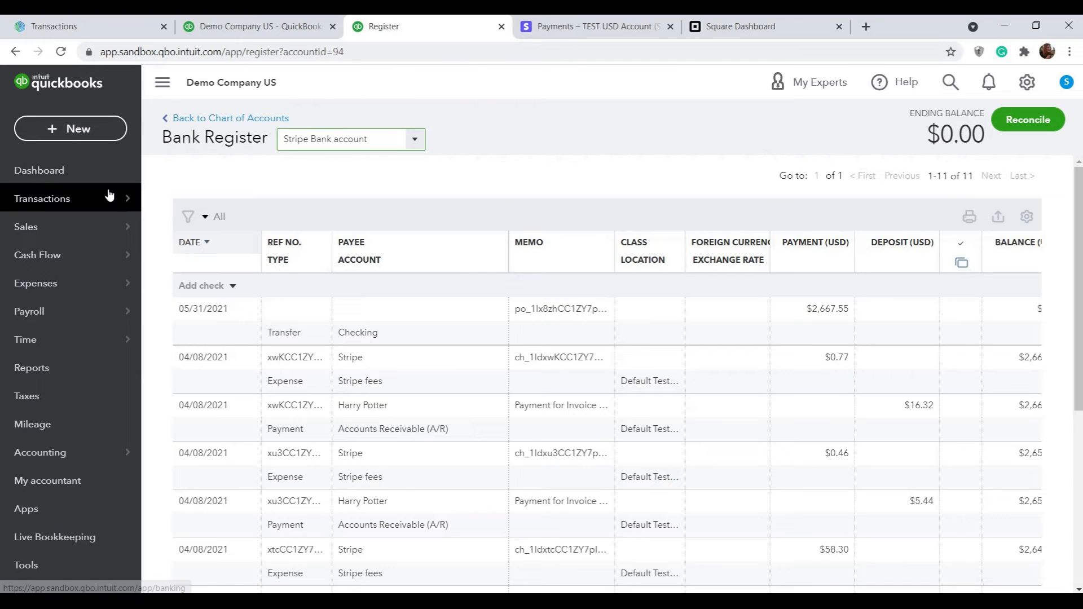
- Confirm the 06/01/2021 Stripe $2,667.55 Checking deposit as matching its recorded transfer
mouse_move(43, 198)
click(175, 204)
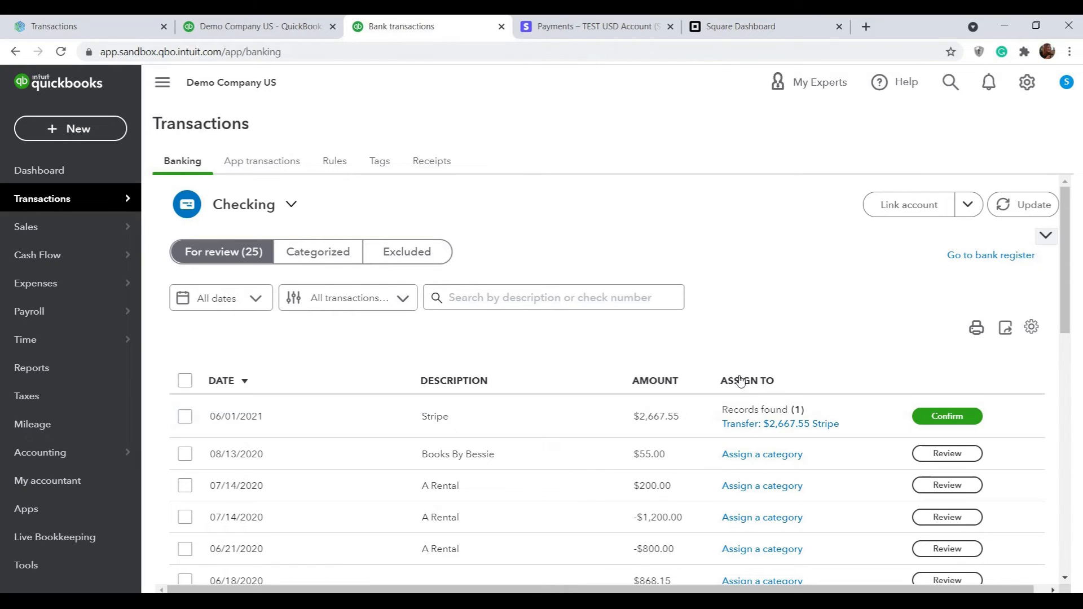
mouse_move(765, 423)
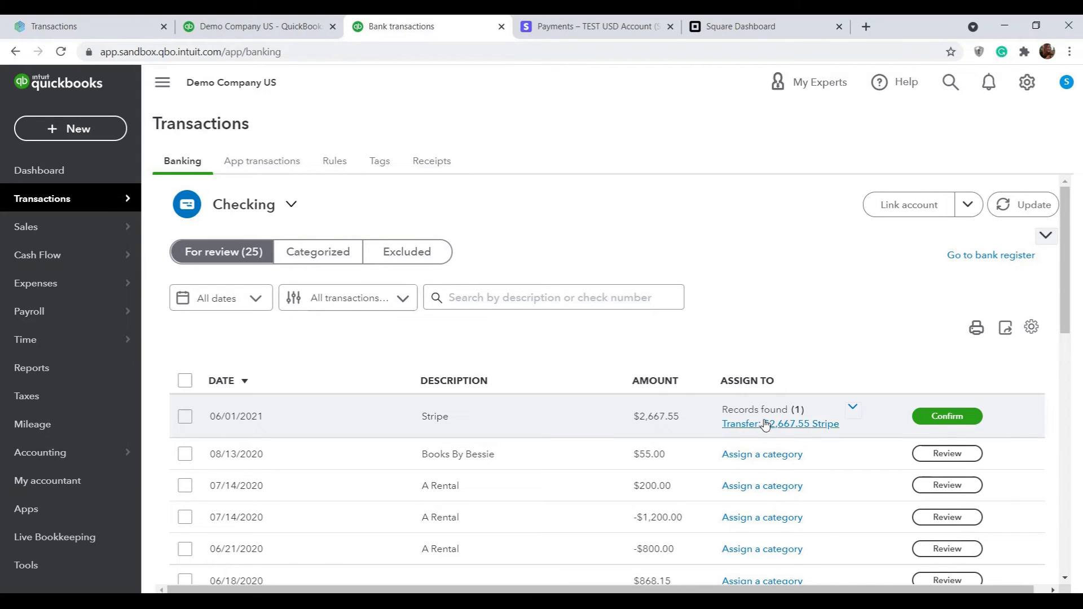
click(930, 418)
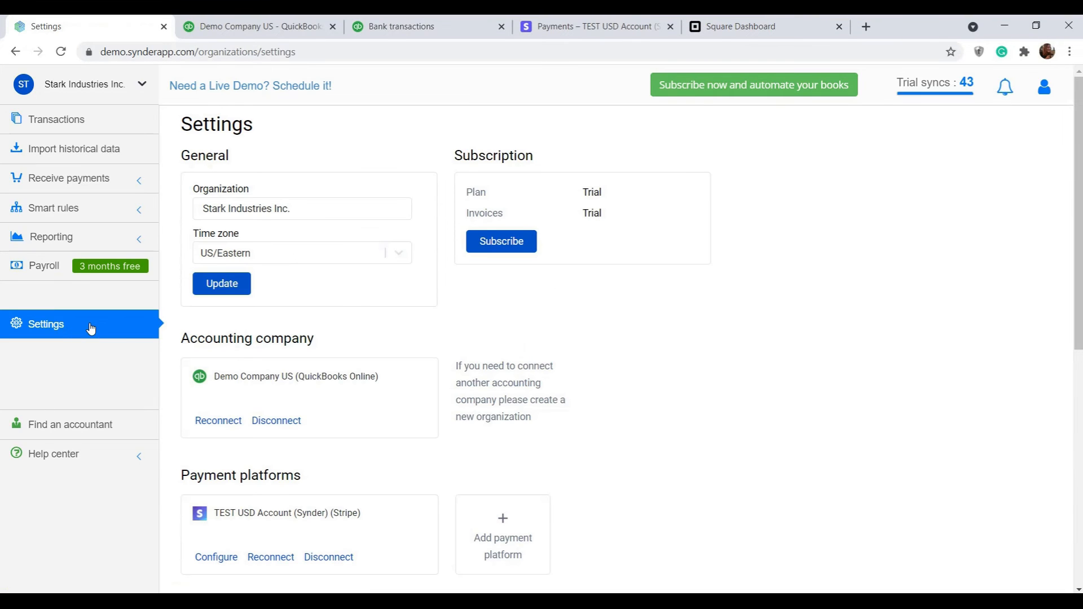
- In Stripe account Sales settings, switch Apply generic customer On
click(216, 558)
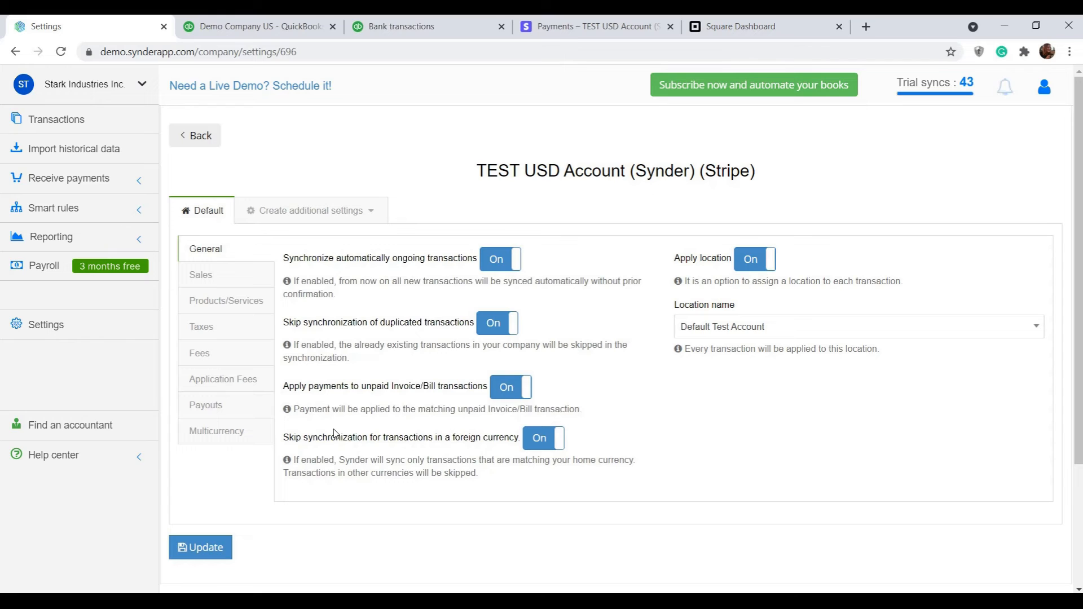
click(250, 285)
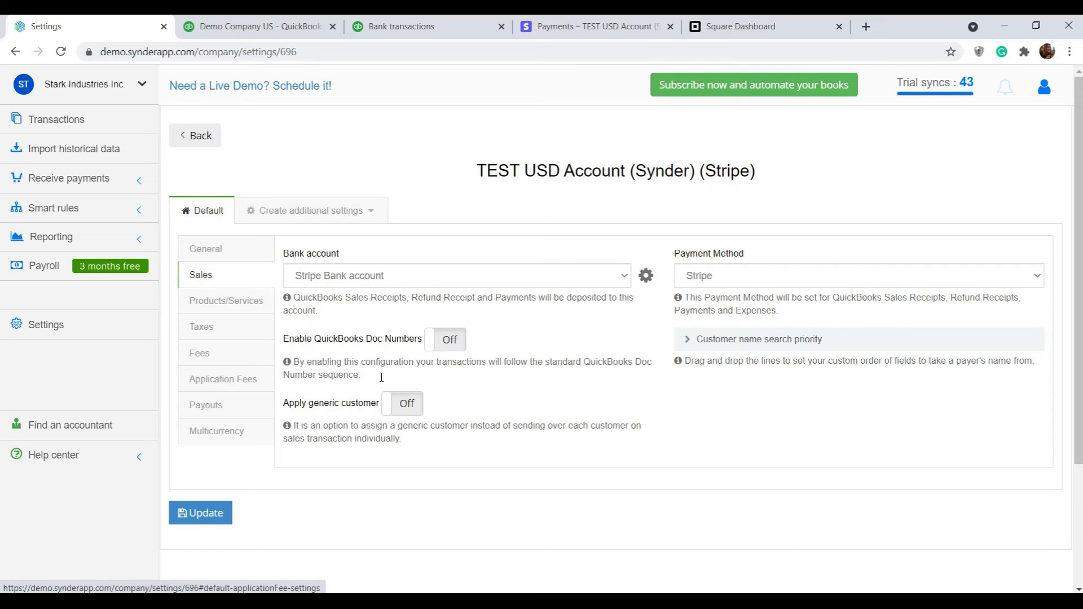
click(397, 403)
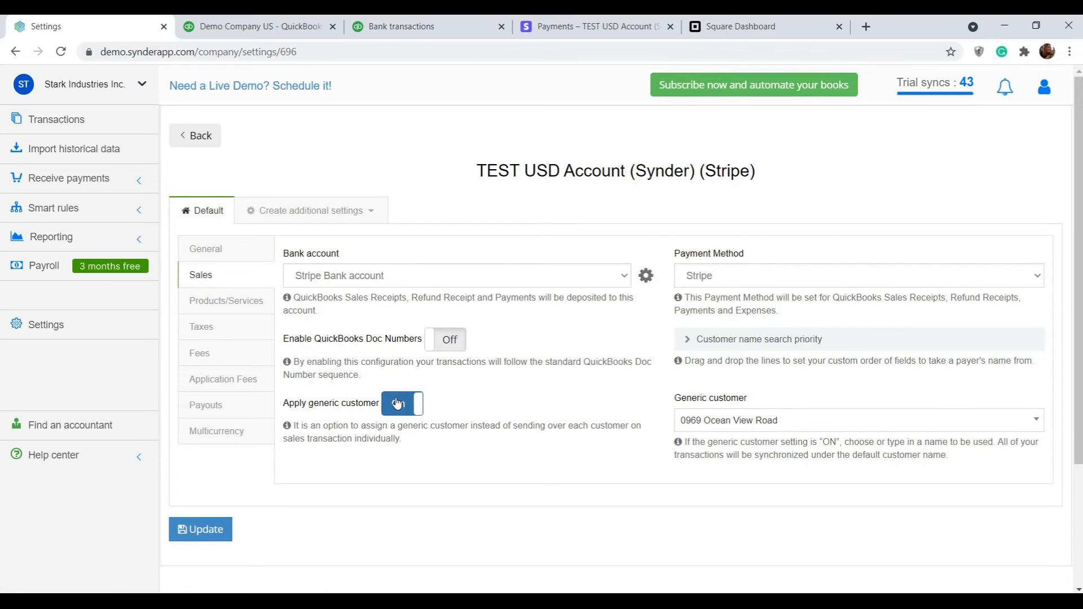
- Show the Products/Services settings with Coffee mapped to Coffee Black
click(228, 302)
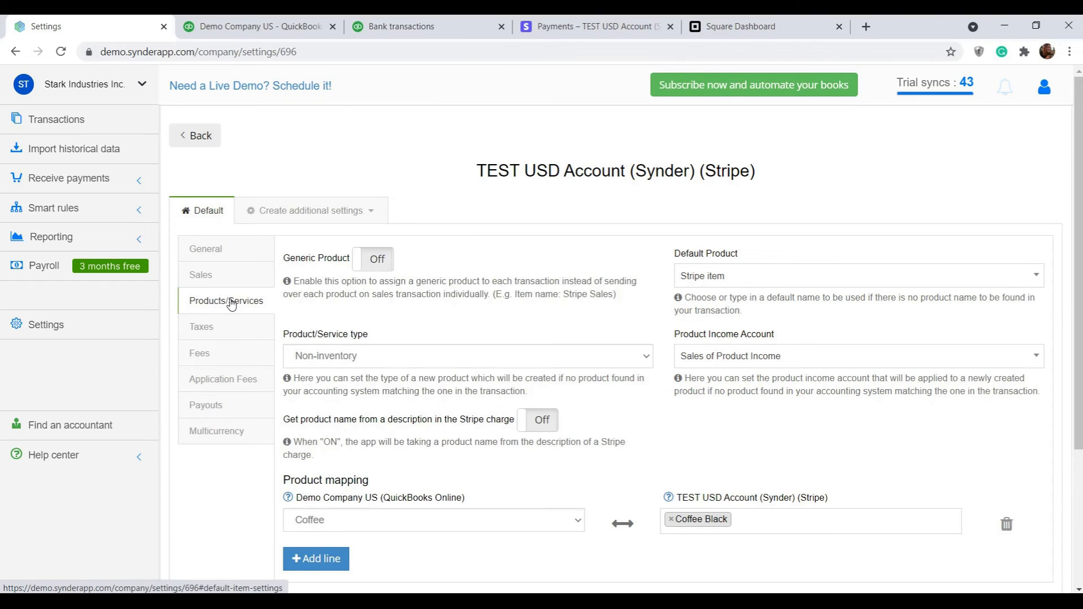
click(231, 304)
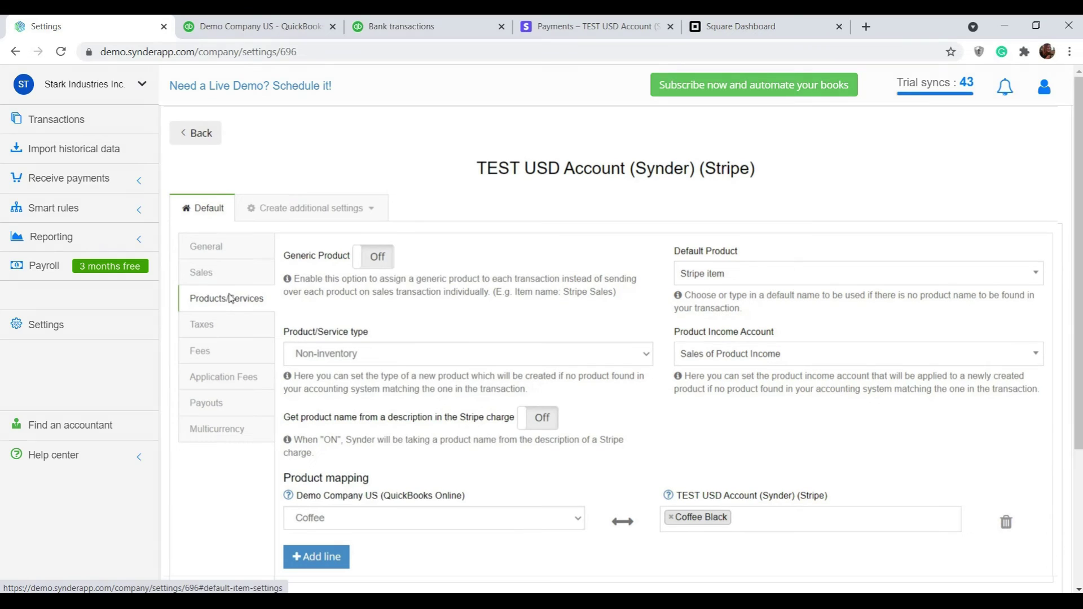
- Switch Generic Product On, review Apply Taxes, and return to General sync settings
click(374, 260)
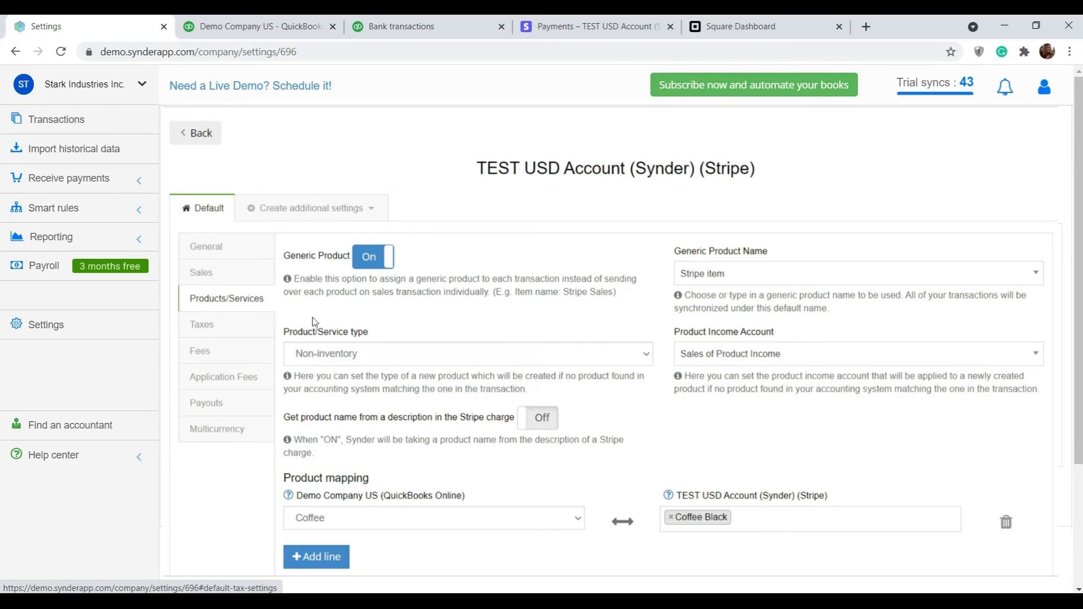
click(220, 324)
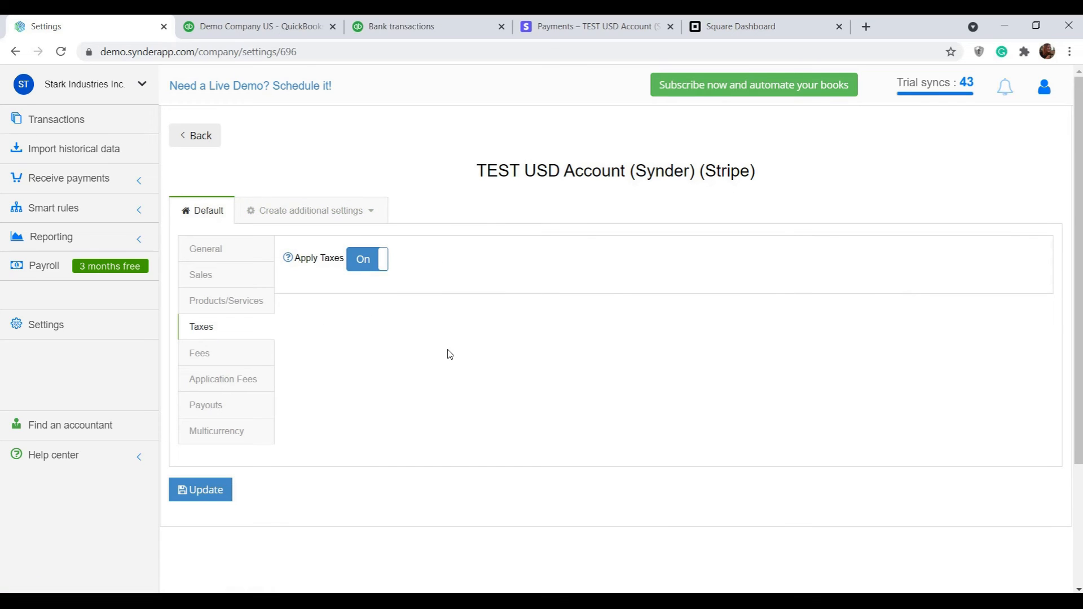
click(217, 250)
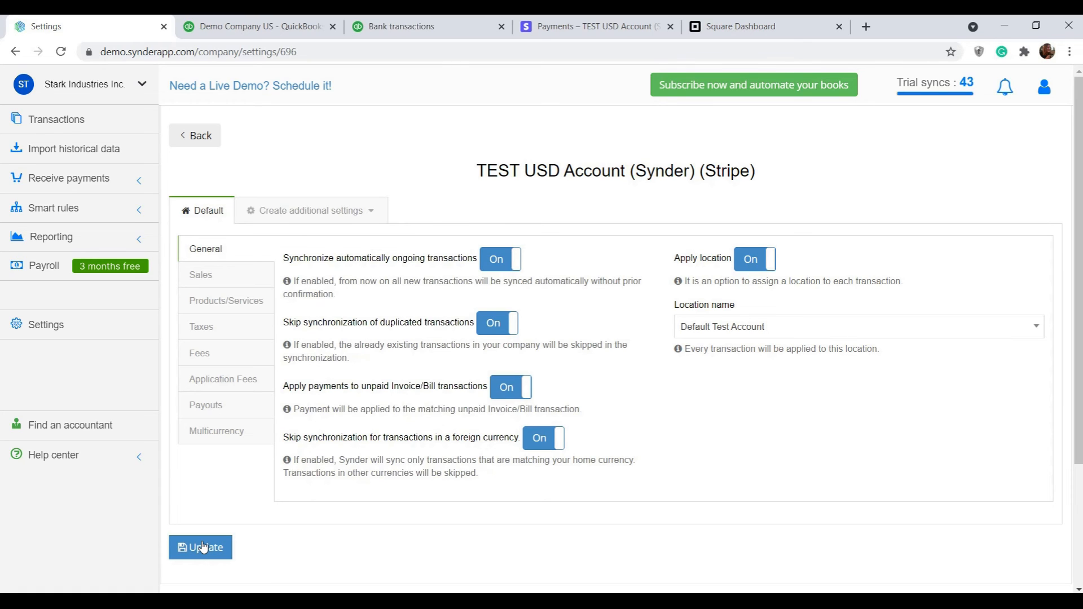
- Browse the Smart rules Templates library filtered to Categorization, then Classes
click(59, 209)
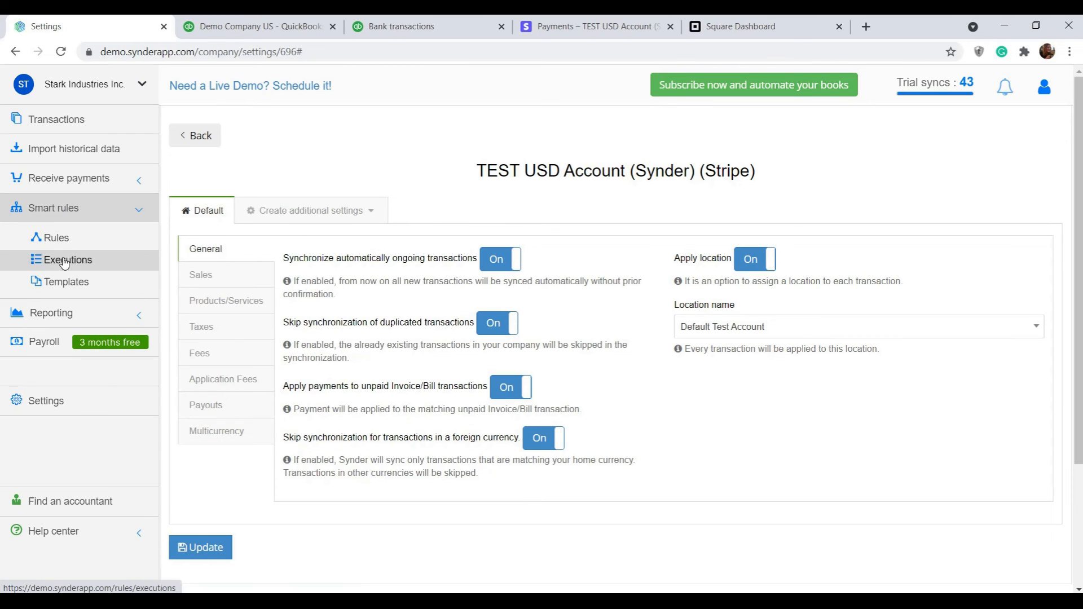
click(62, 282)
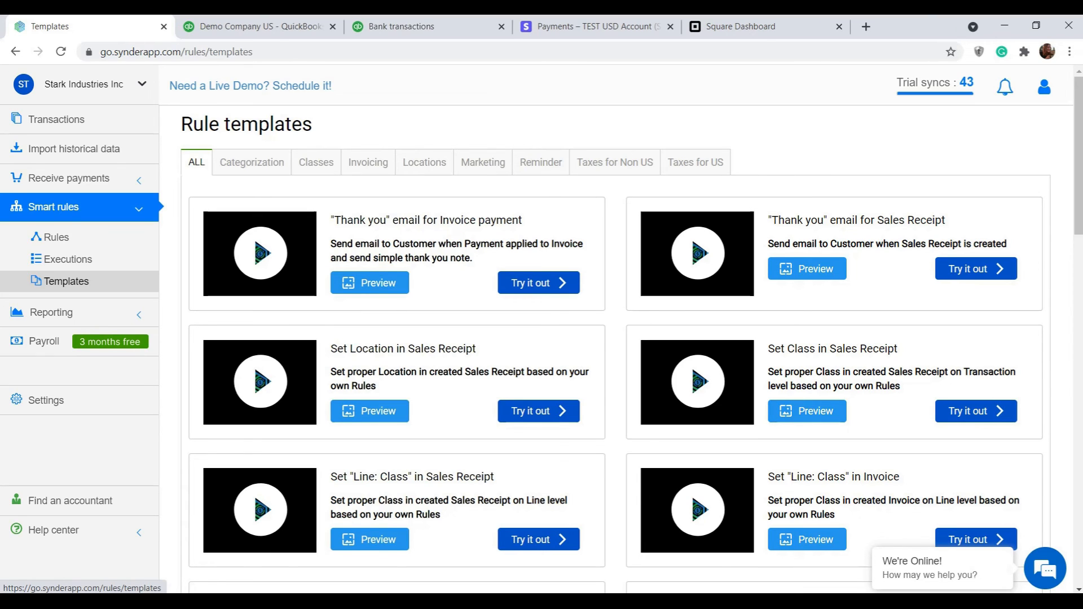
click(254, 174)
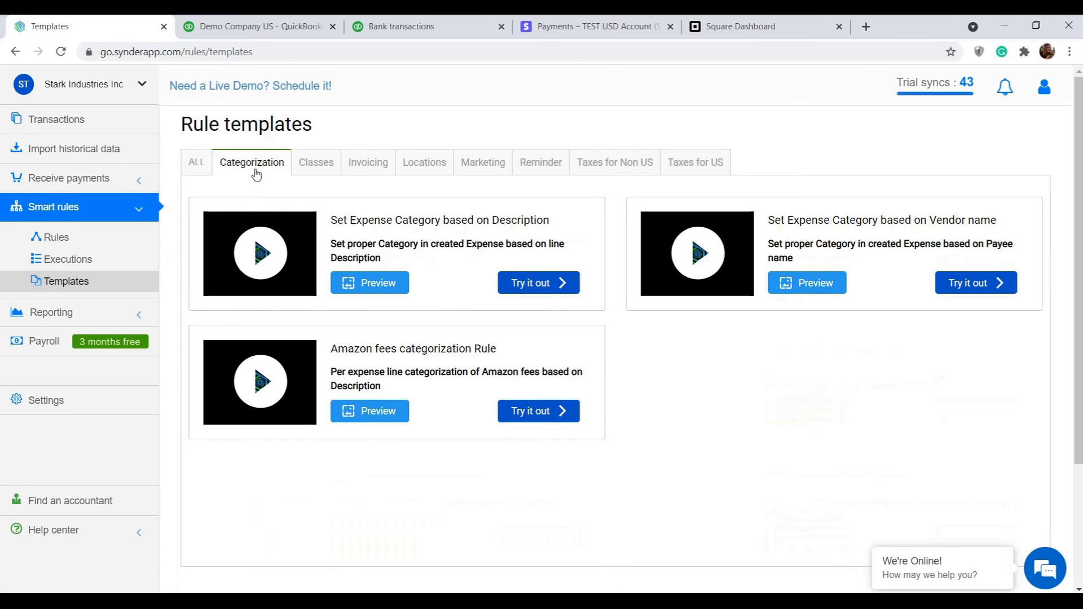
click(315, 165)
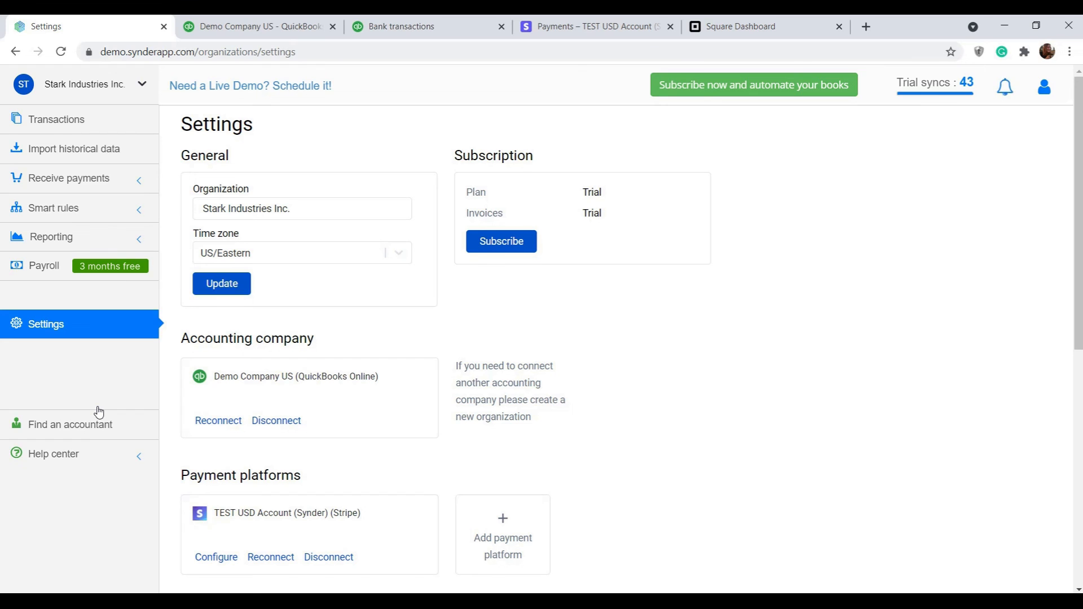
- Add Square as a payment platform and connect its Default Test Account
click(485, 516)
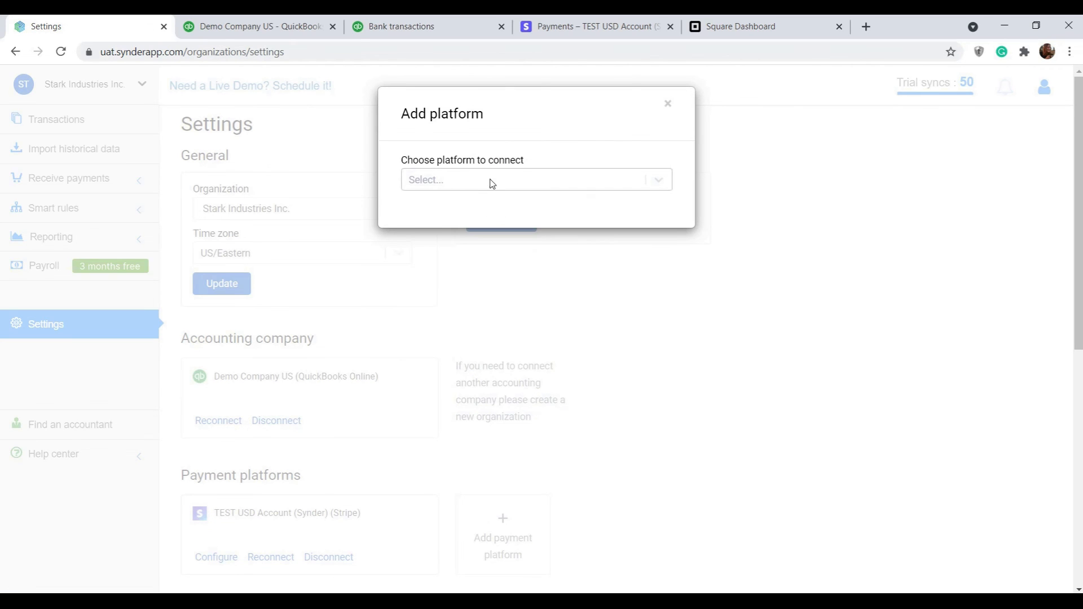
click(492, 180)
scroll(510, 274, down, 2)
click(478, 301)
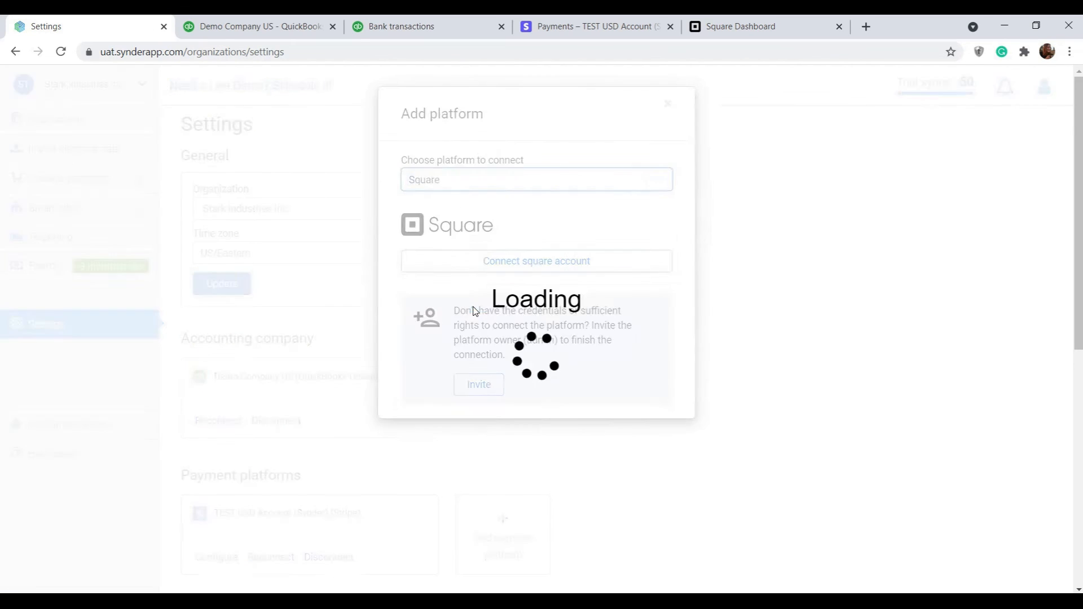
click(497, 264)
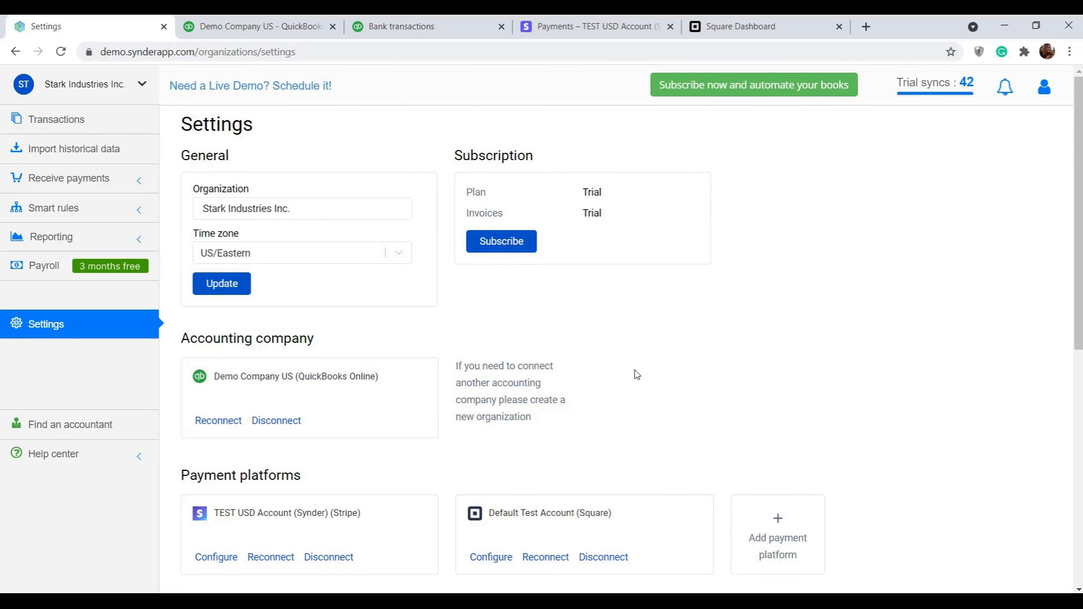
- Show the synced transactions list with Square's two cash payments
click(104, 121)
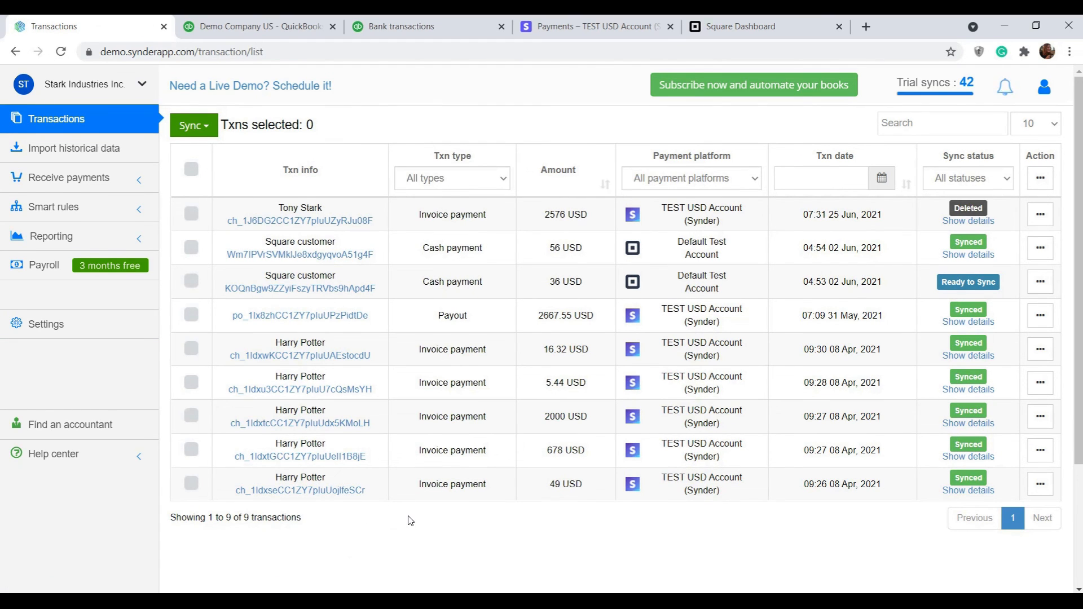
- View historical data import, then start creating a new organization from the switcher
click(96, 148)
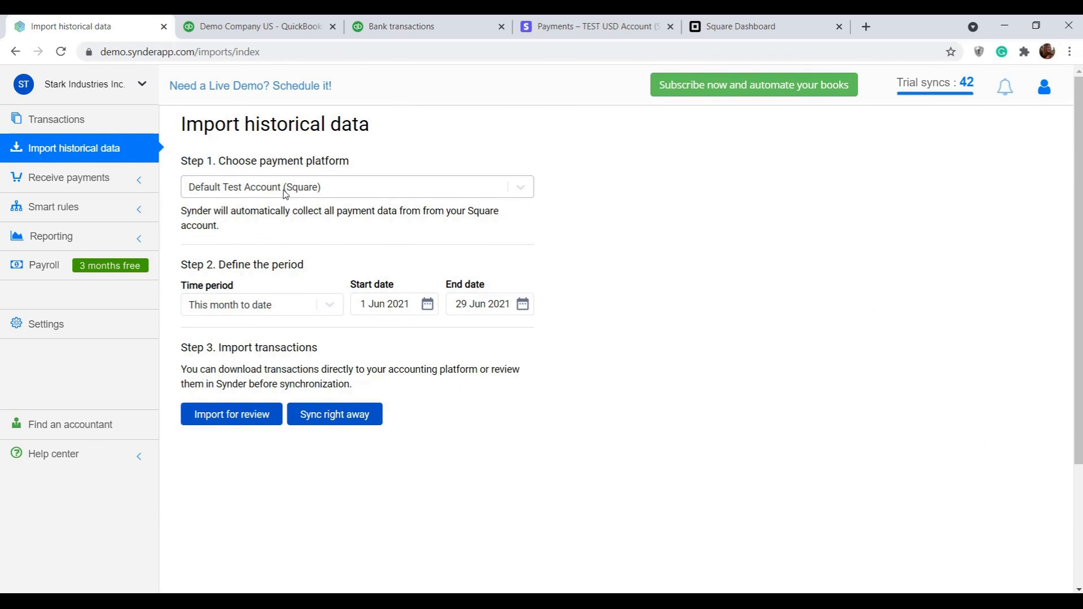
click(76, 85)
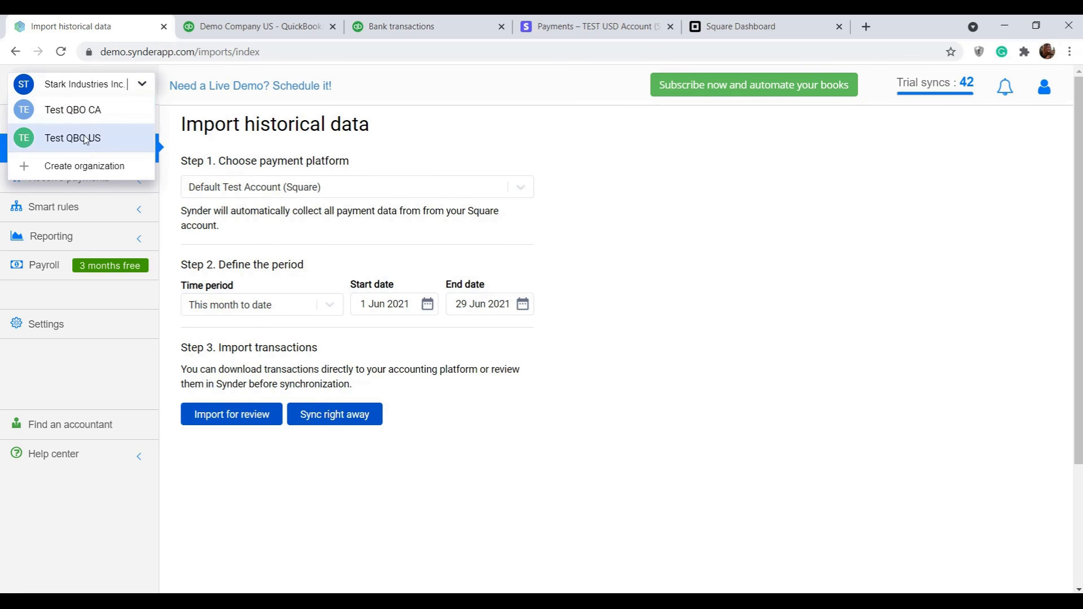
click(87, 173)
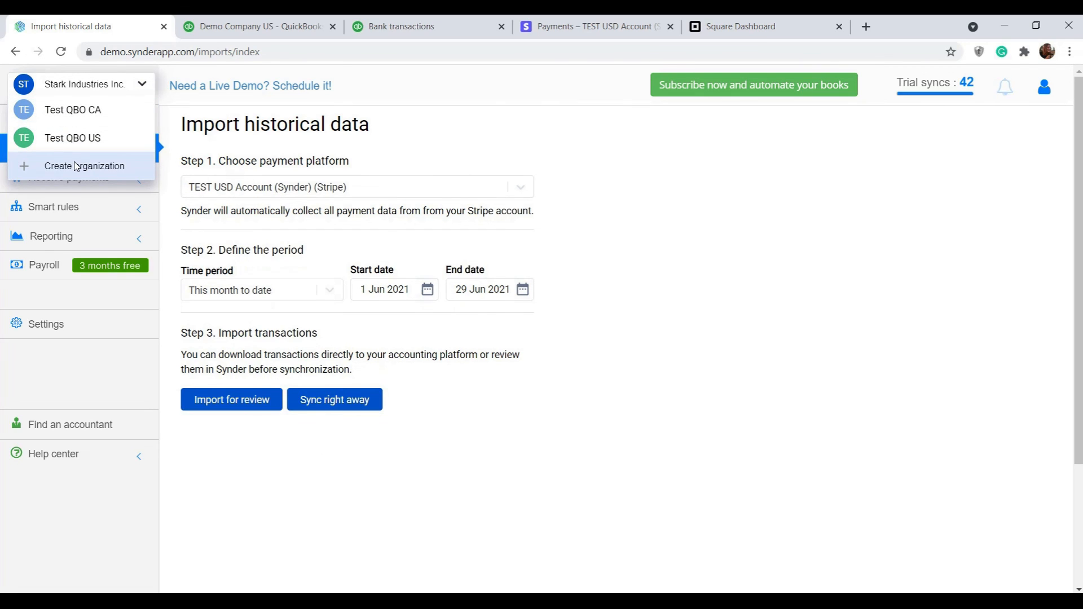